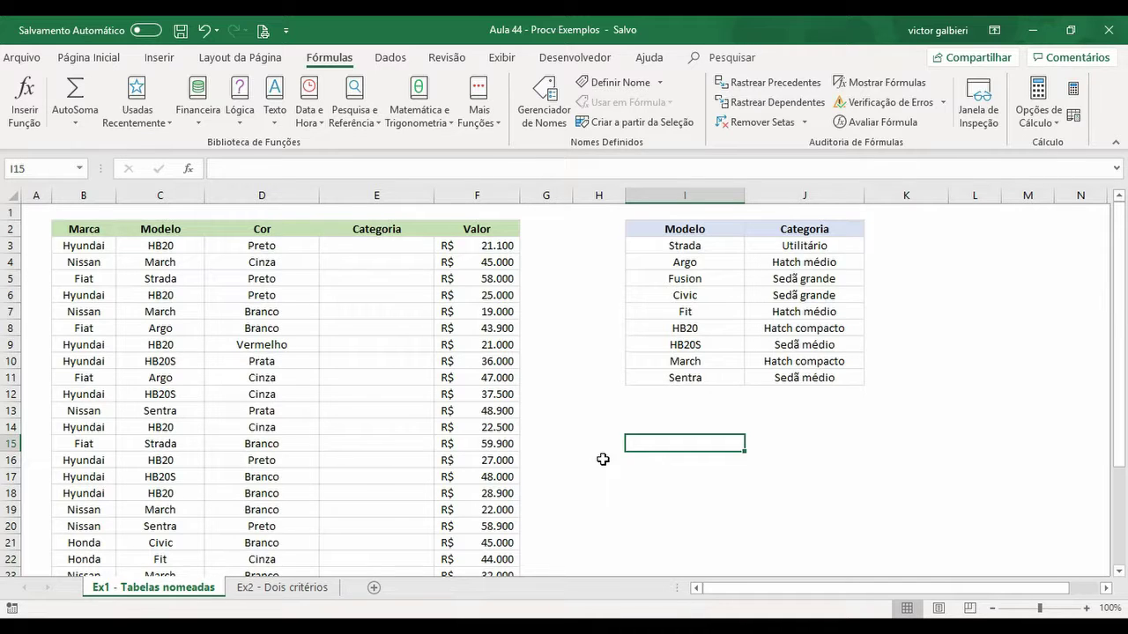
- Define the name Categorias for the Modelo and Categoria lookup table in I2:J11
drag(674, 231, 800, 378)
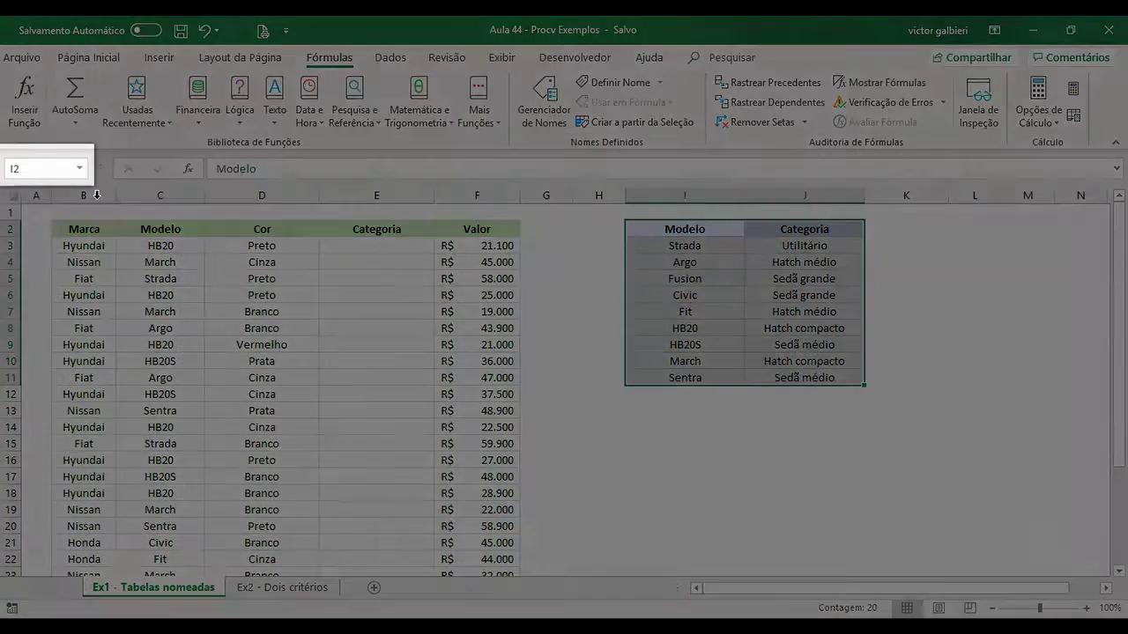
click(63, 168)
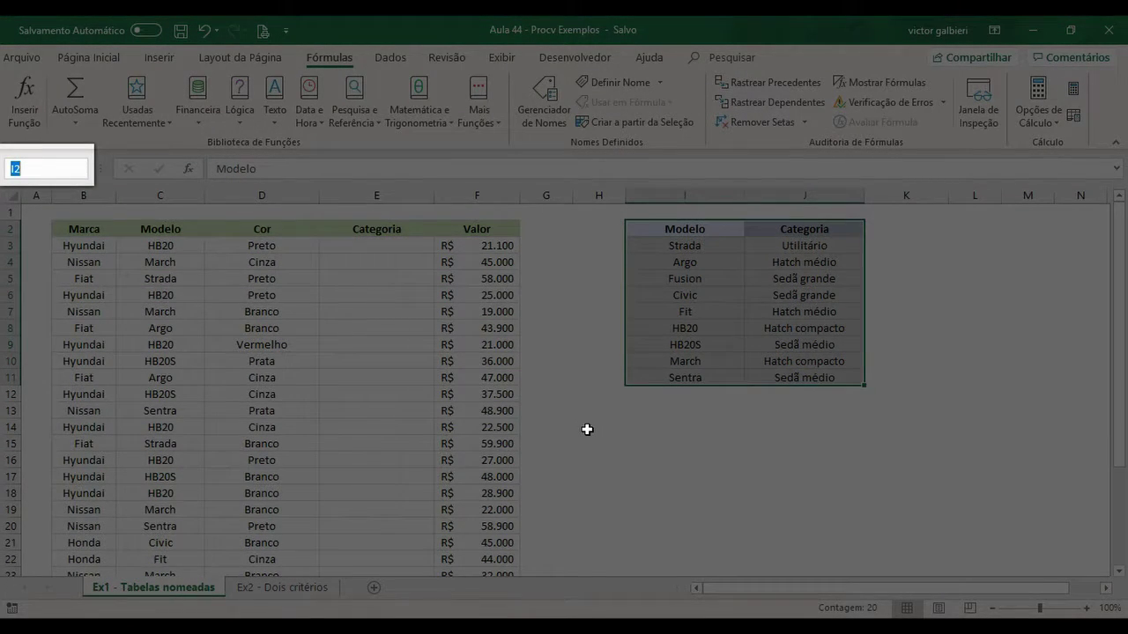
text(Categori)
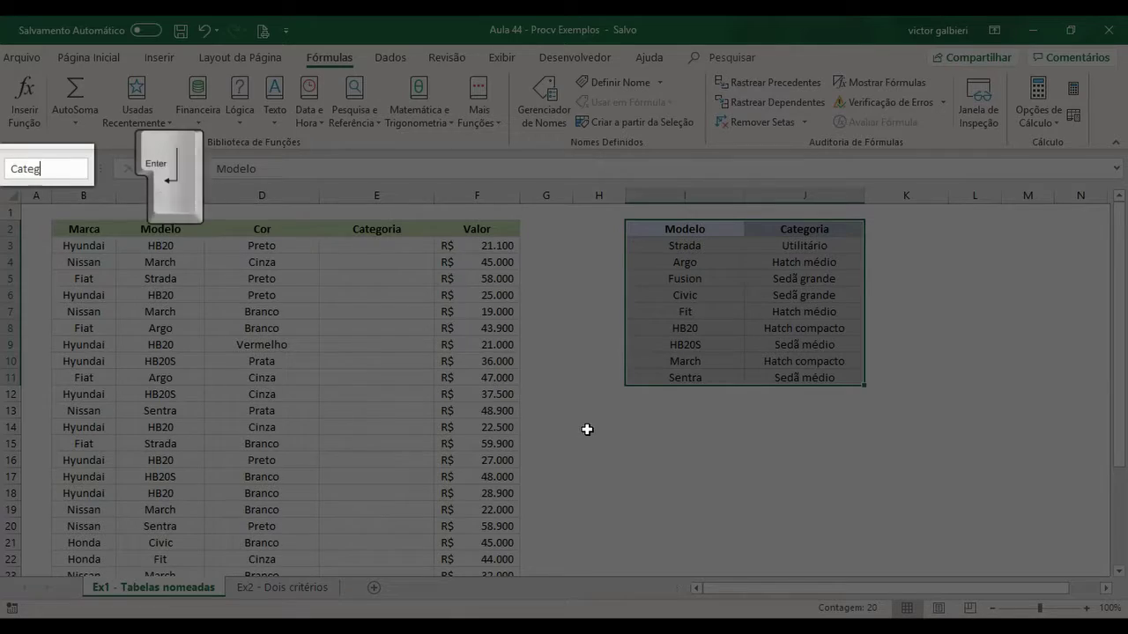
text(as)
key(Return)
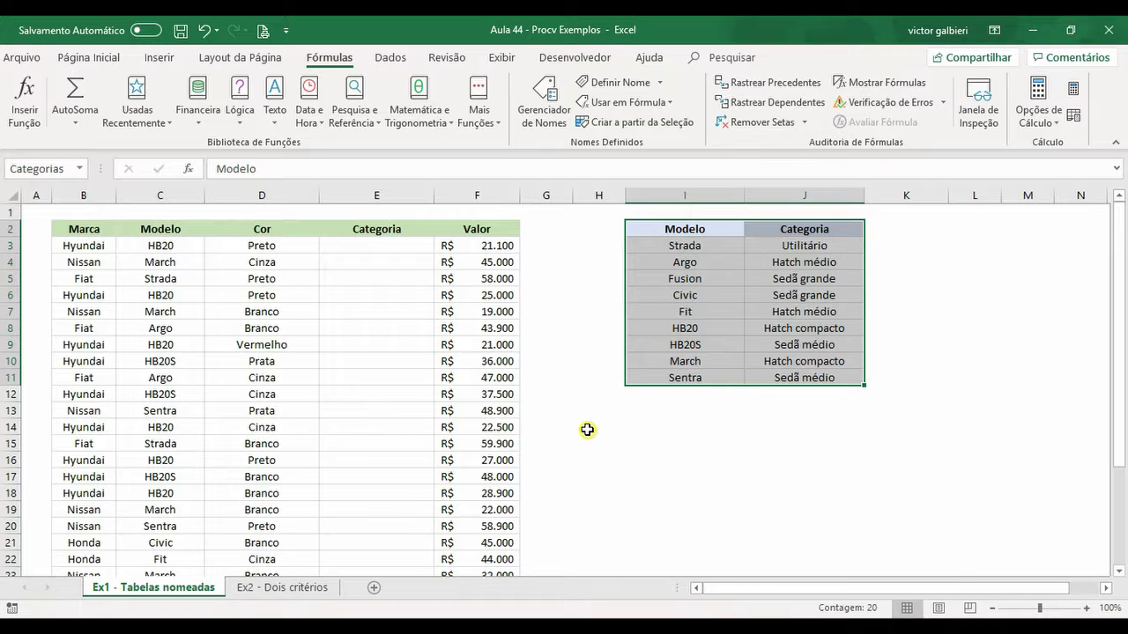
- Add the comment "Equivalência entre modelo e categorias de veículos." to the defined name Categorias
click(587, 429)
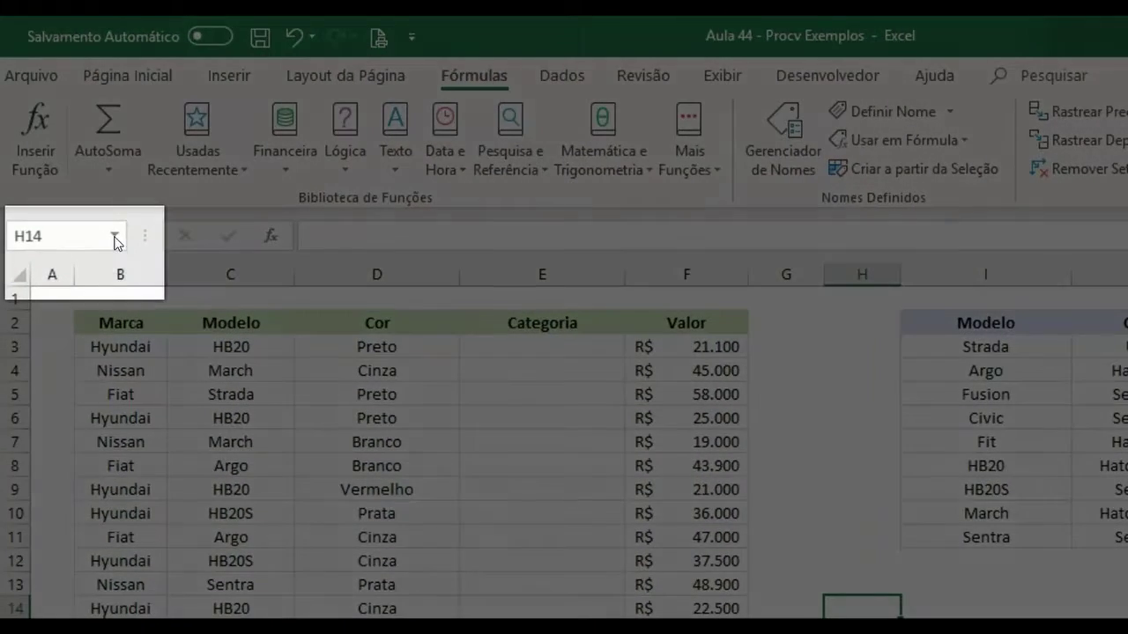
click(116, 240)
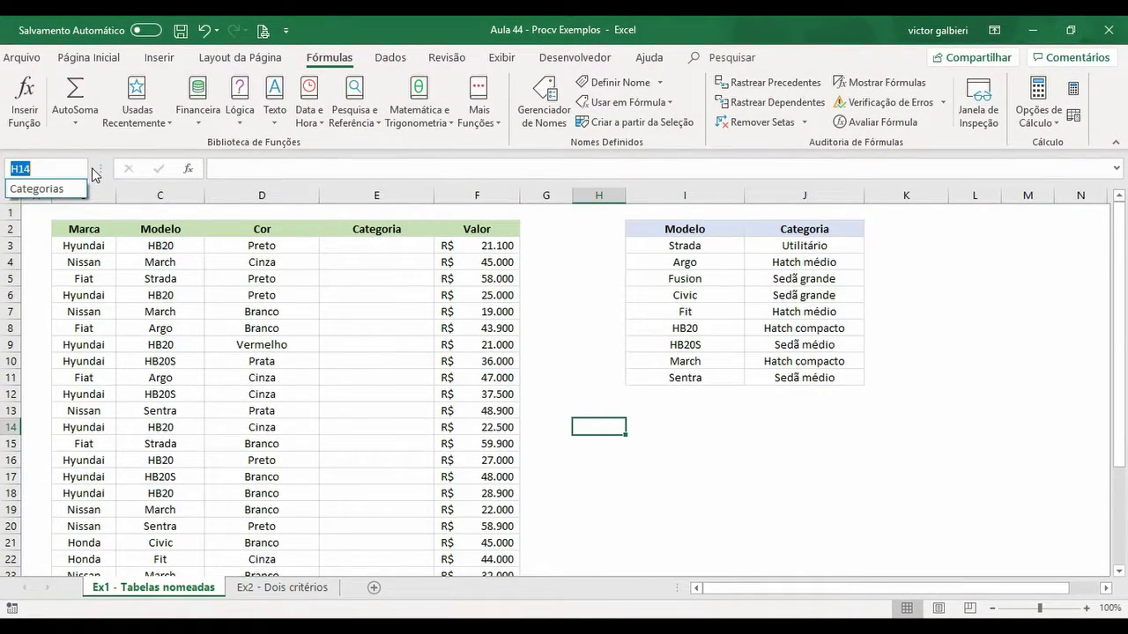
click(319, 64)
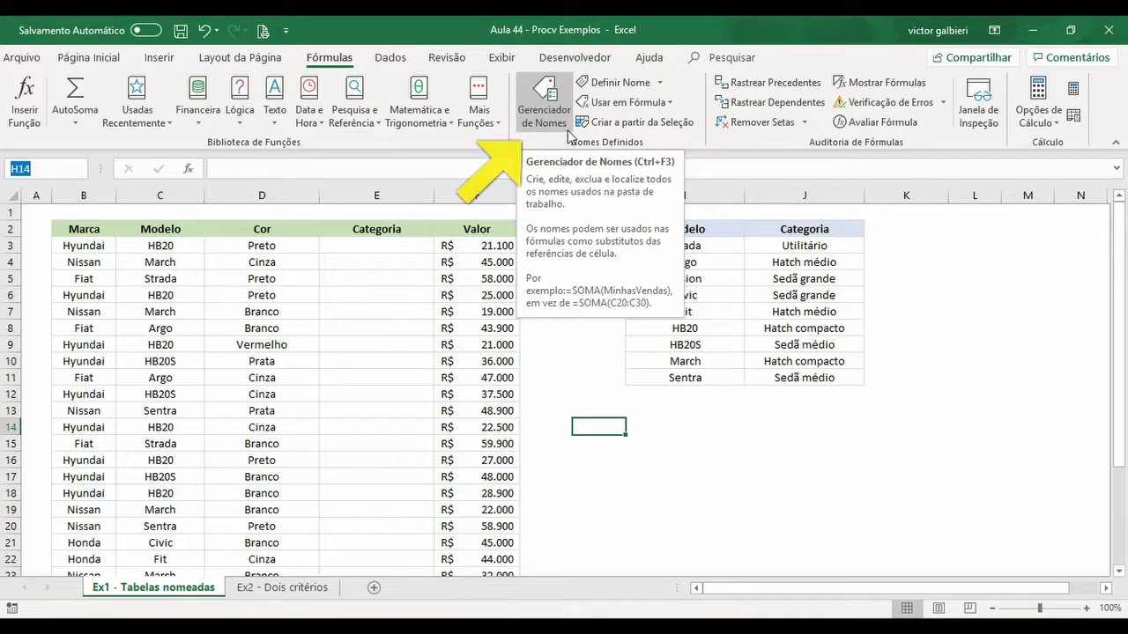
click(545, 111)
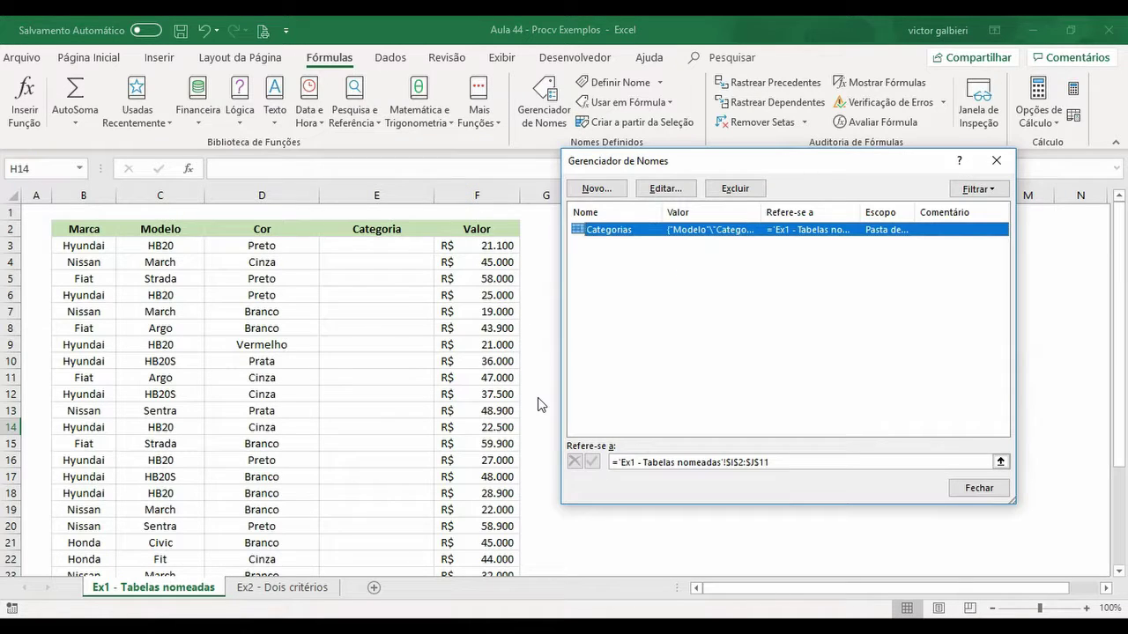
double_click(751, 233)
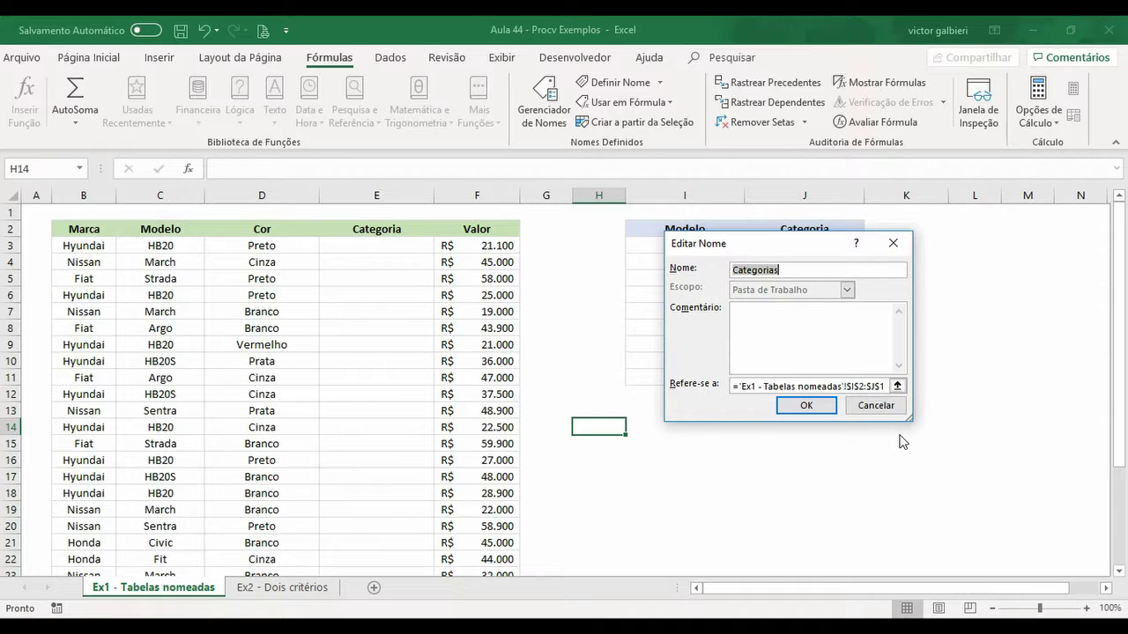
click(854, 353)
text(Equivalência entre modelo e categorias de veículos.)
key(Return)
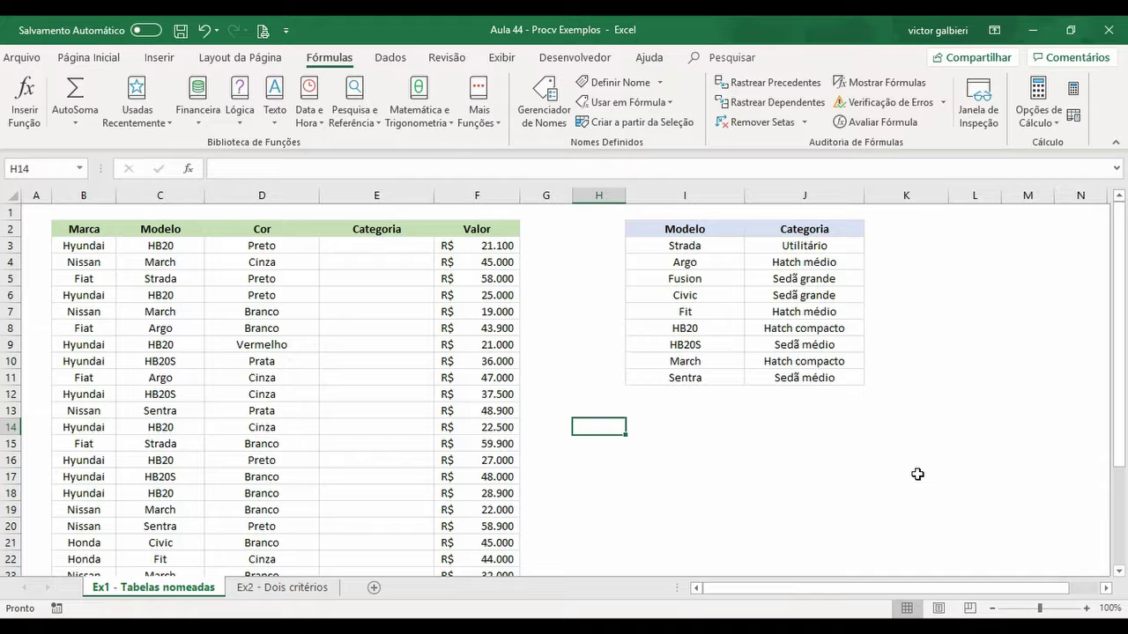
- Enter =PROCV(C3;Categorias;2;FALSO) in E3 to look up the first vehicle's category
click(398, 245)
click(416, 168)
text(=PROCV()
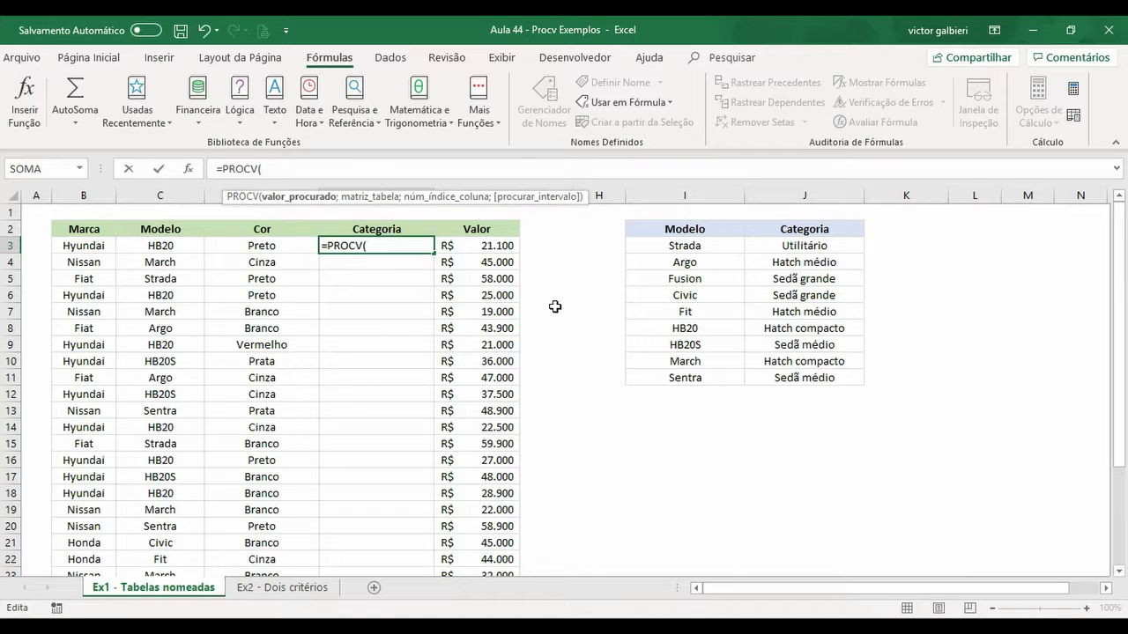
click(180, 247)
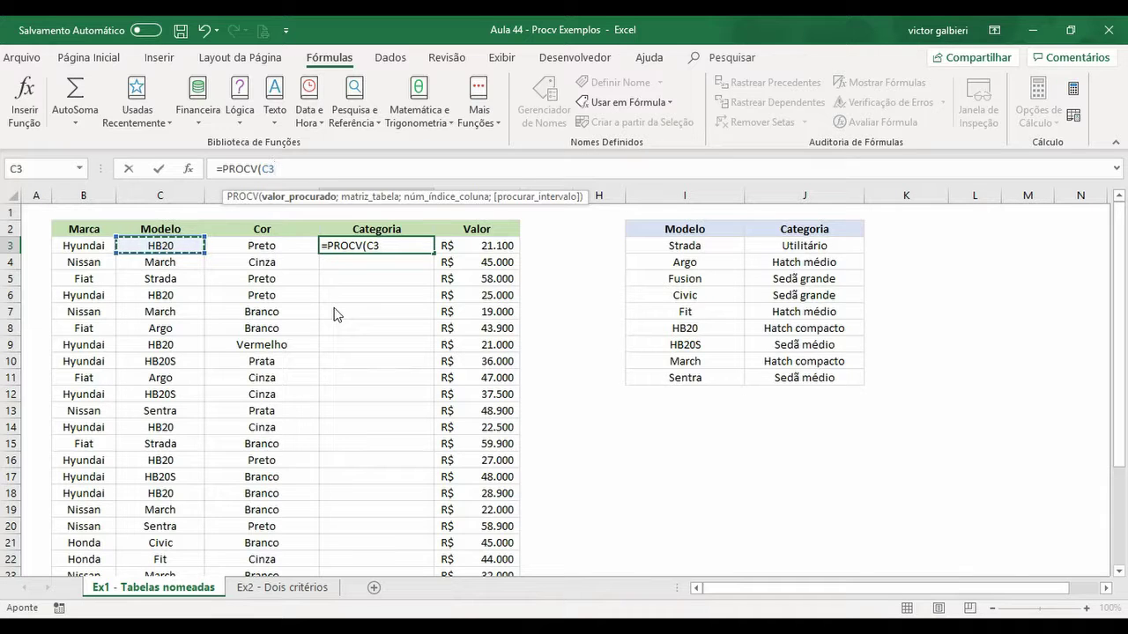
text(;)
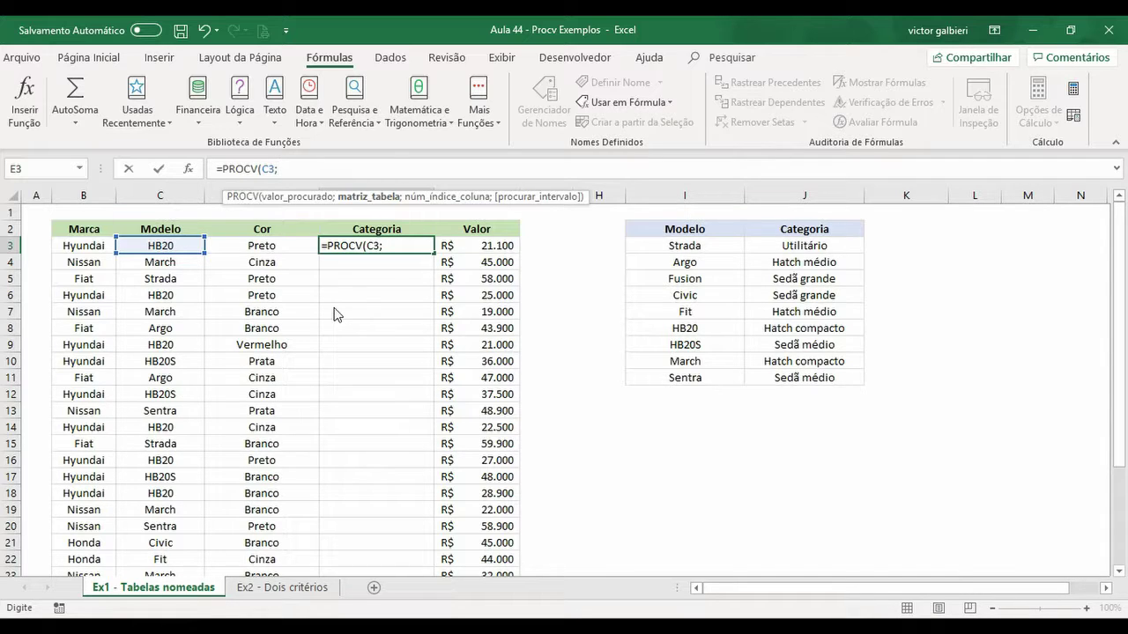
text(C)
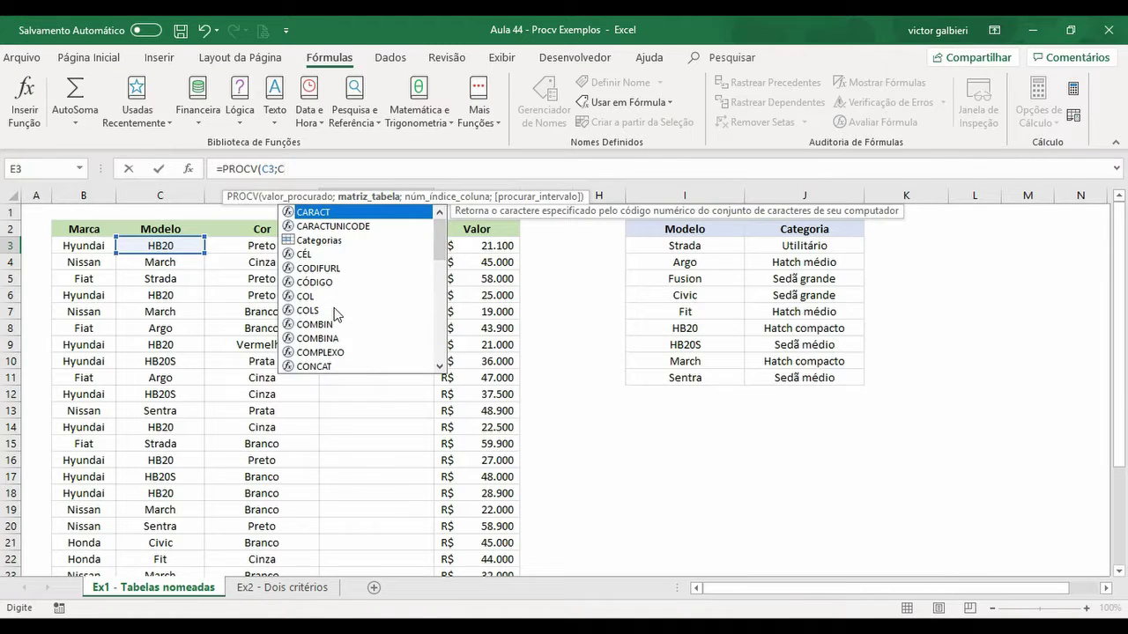
text(ategorias)
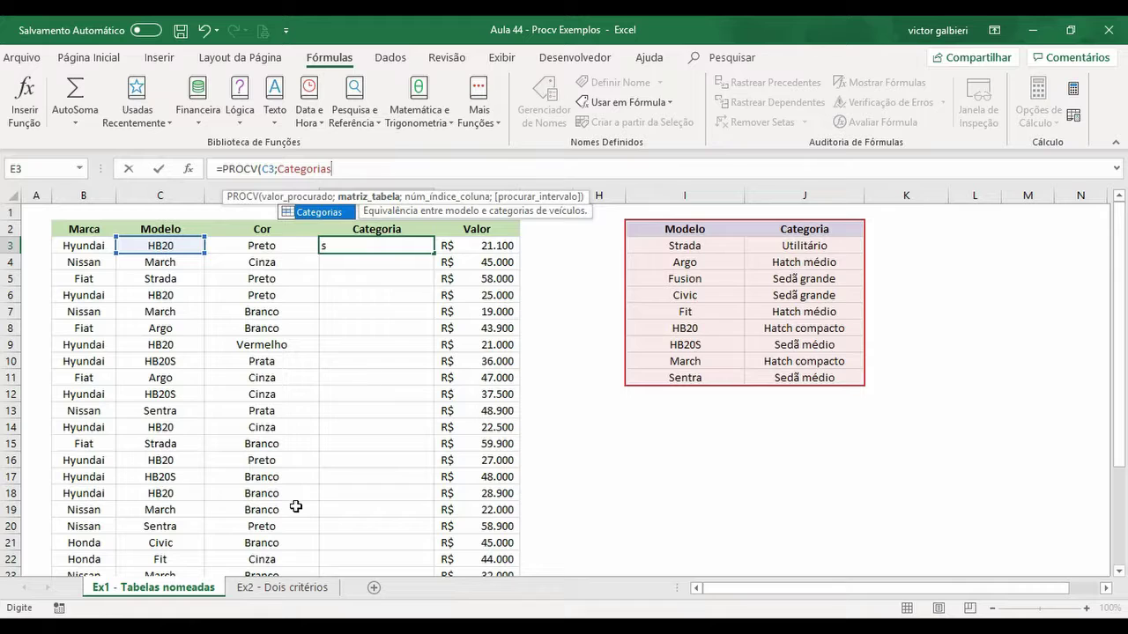
text(;)
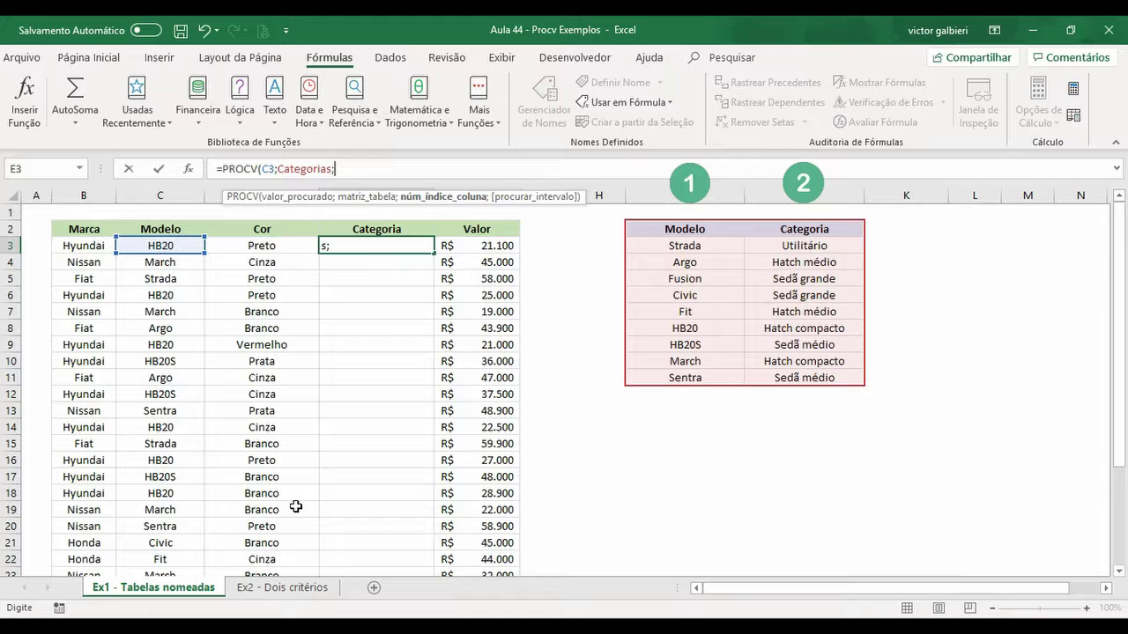
text(2)
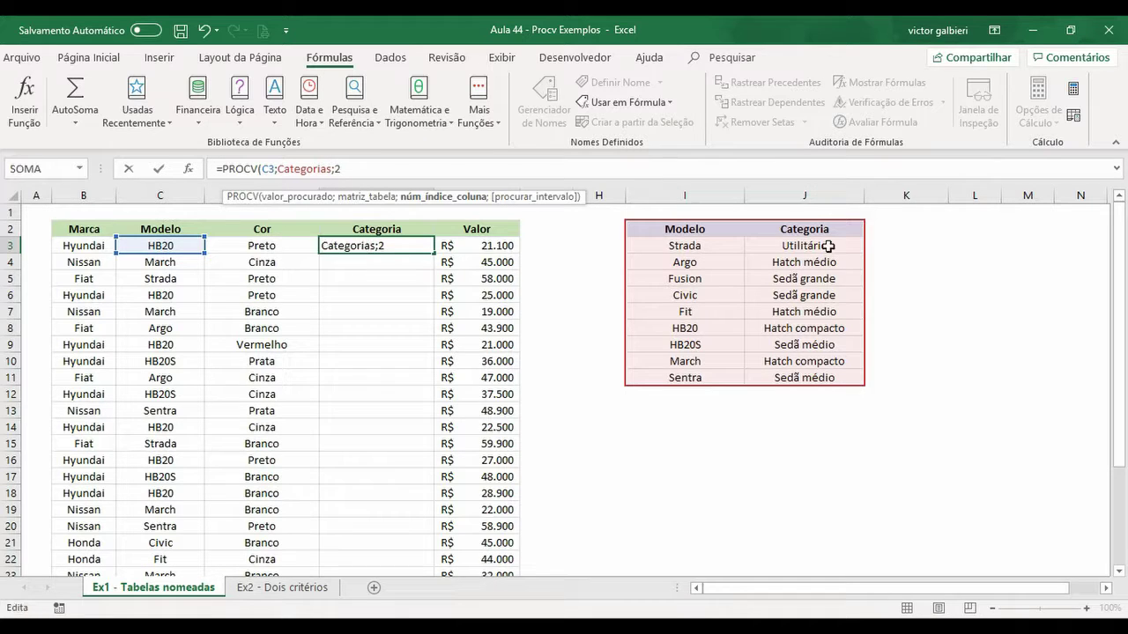
text(;)
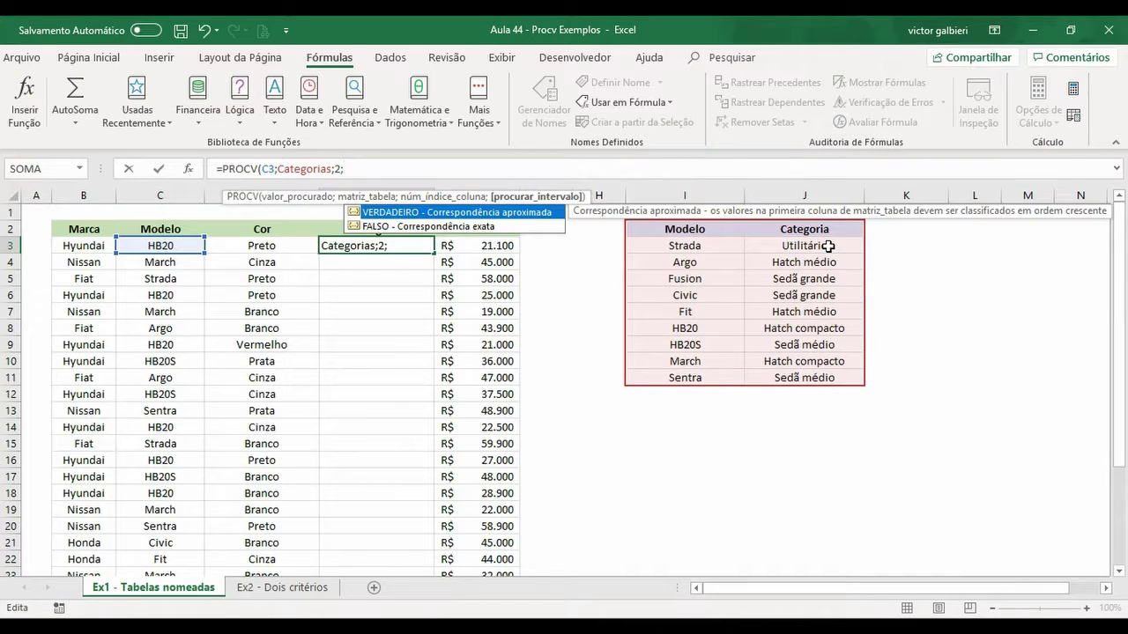
text(FALSO)
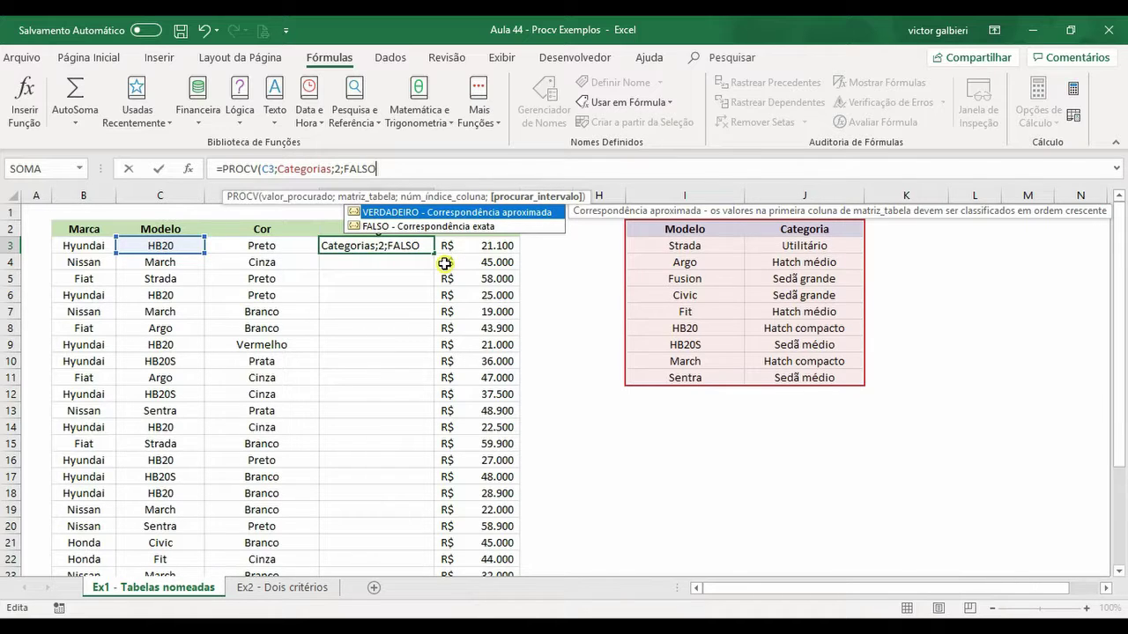
key(Return)
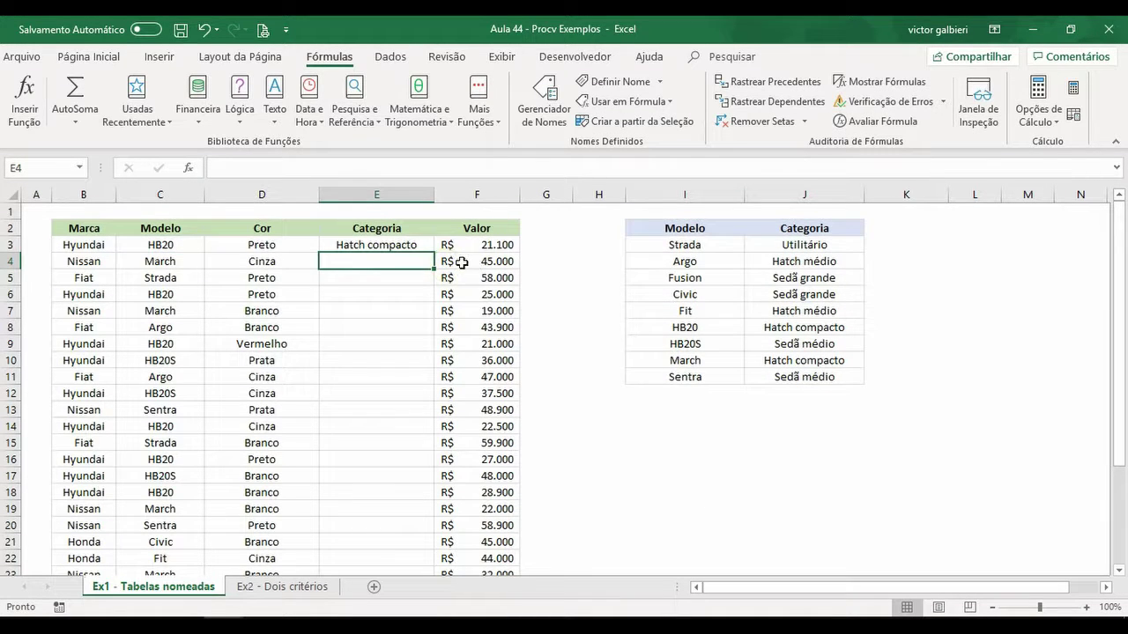
- Fill the PROCV formula from E3 down the rest of the Categoria column
click(429, 247)
double_click(436, 253)
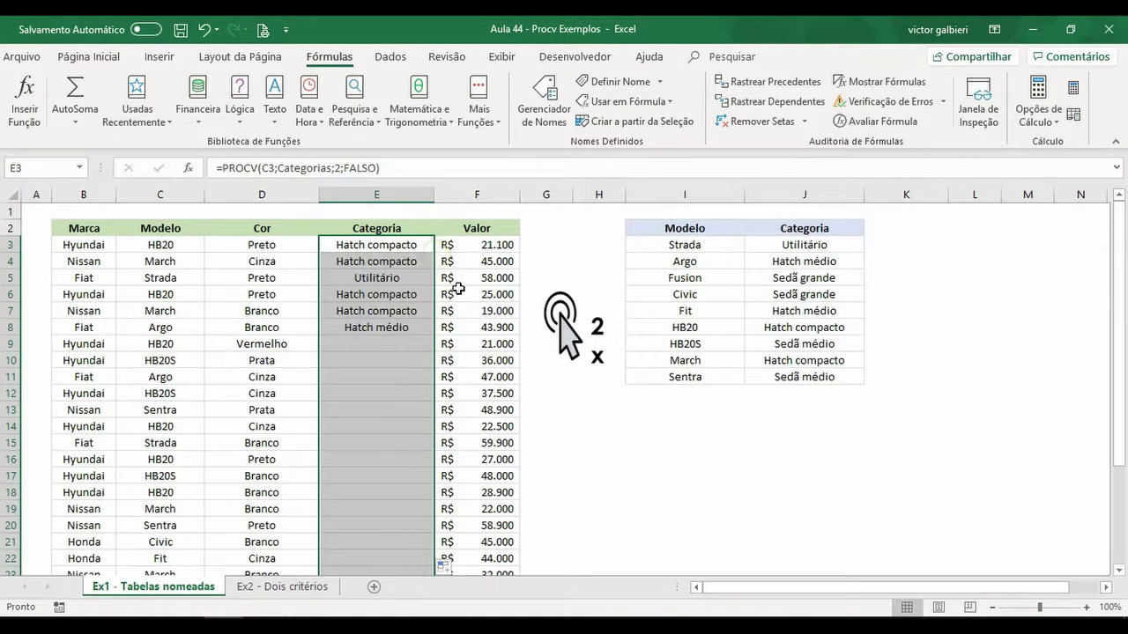
click(591, 374)
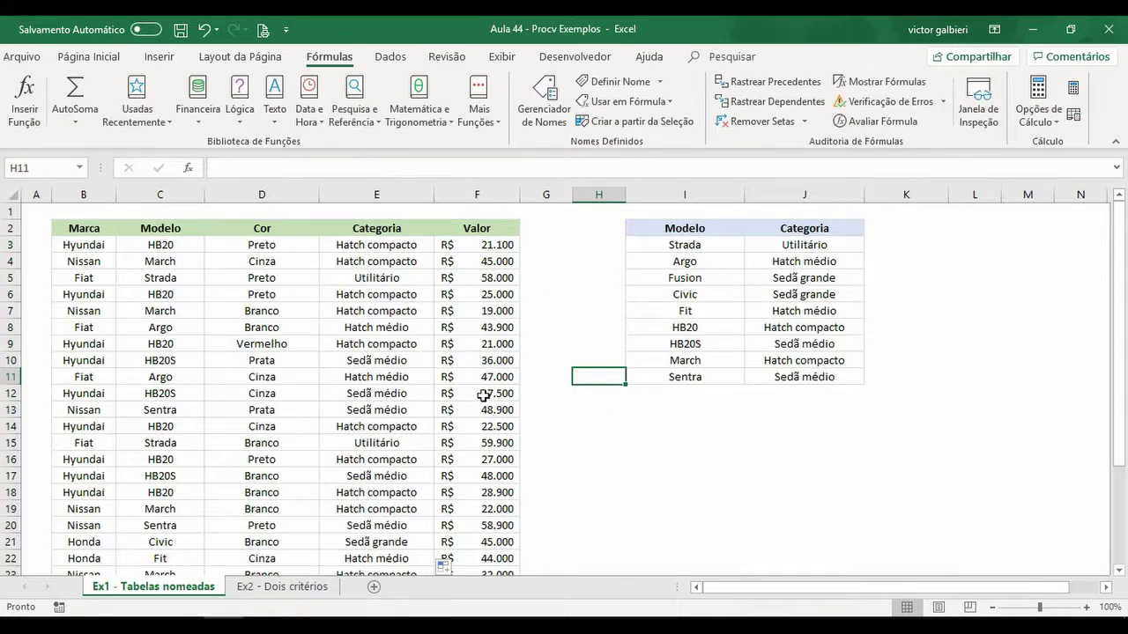
click(426, 379)
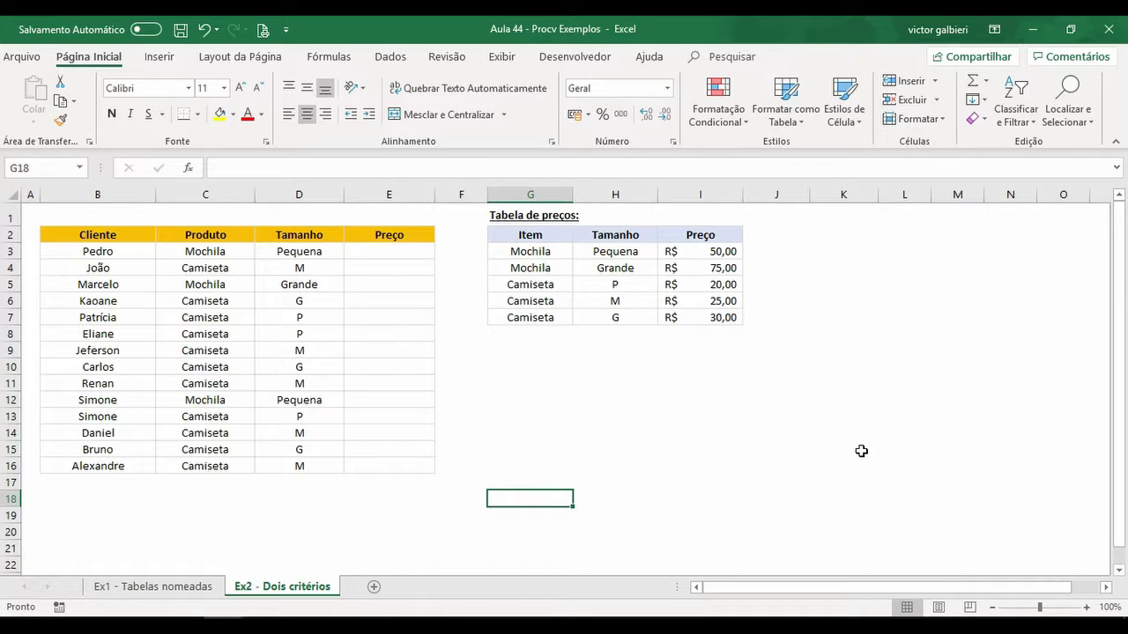
- On the Ex2 - Dois critérios sheet, insert a blank column before the price table's Item column and another before the Cliente column
key(ctrl+z)
click(545, 202)
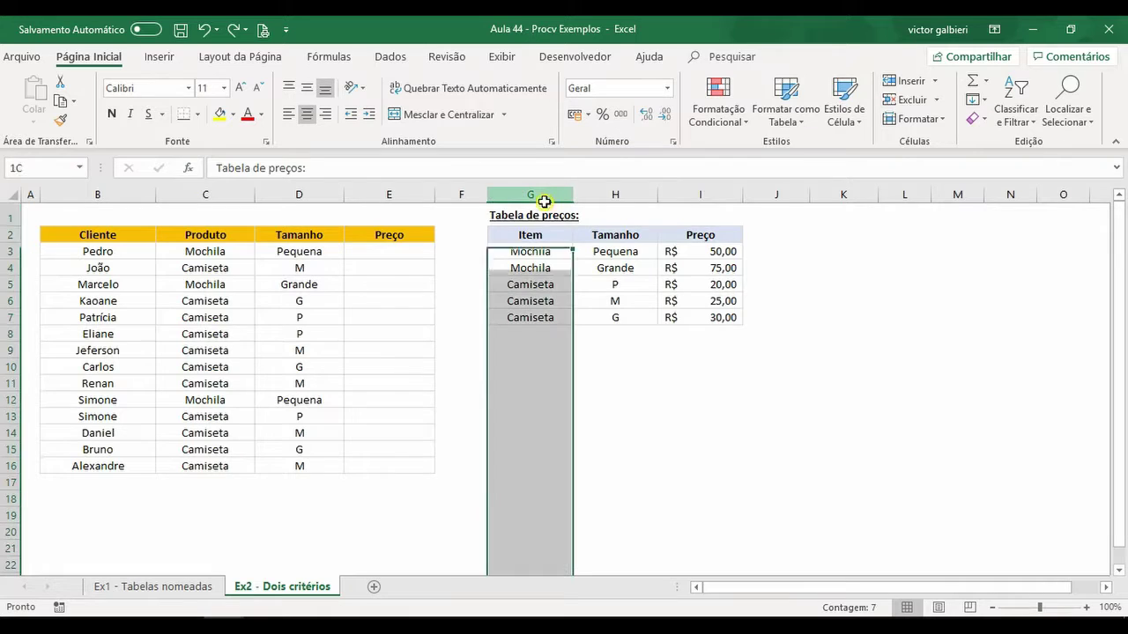
right_click(548, 198)
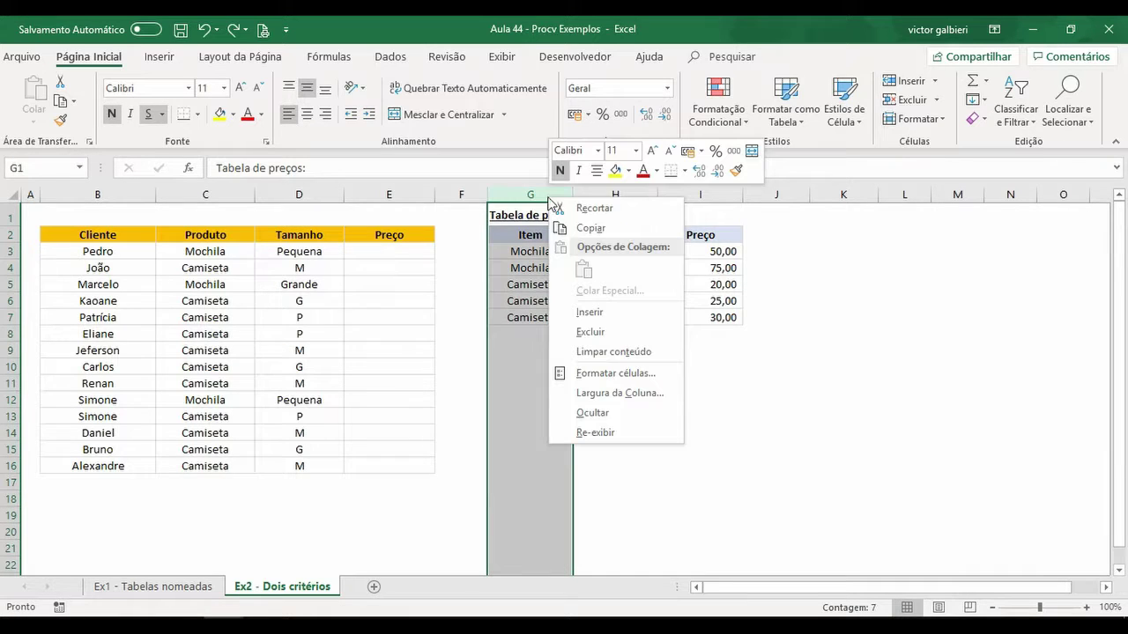
click(667, 308)
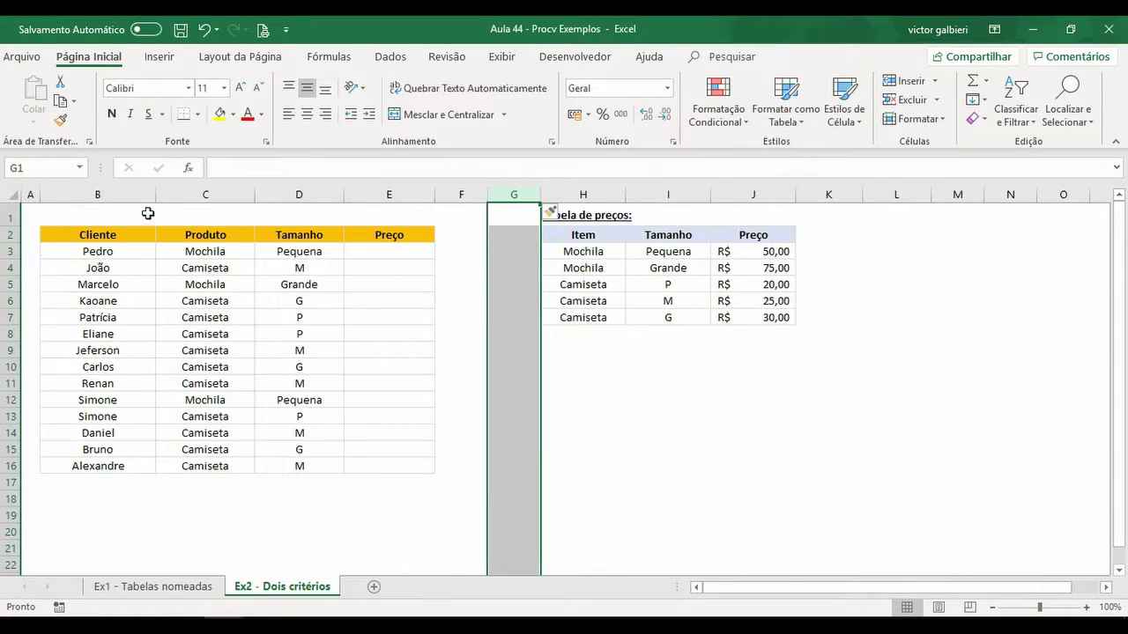
click(68, 193)
right_click(118, 199)
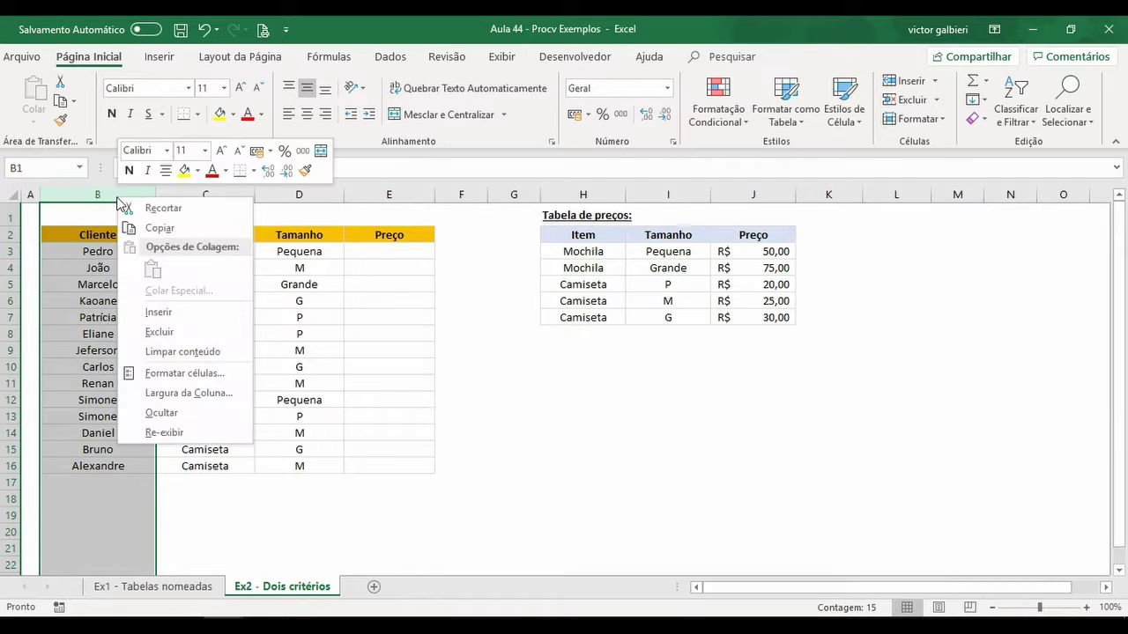
click(209, 313)
click(569, 317)
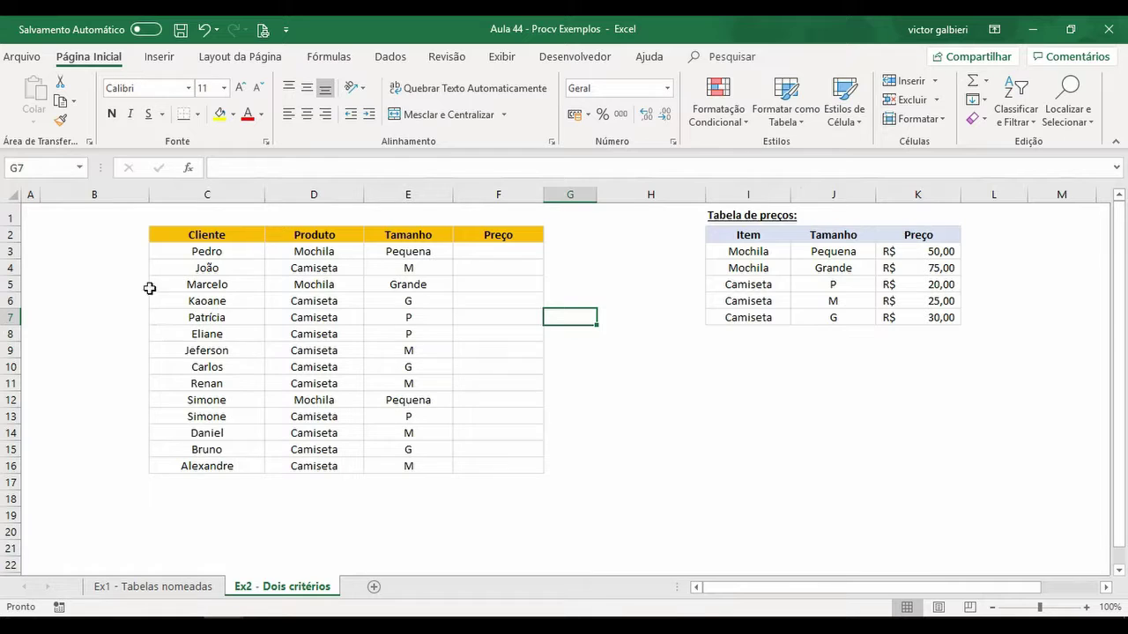
- Join product and size in B3 with =D3&E3 and fill the formula down to row 16
click(107, 250)
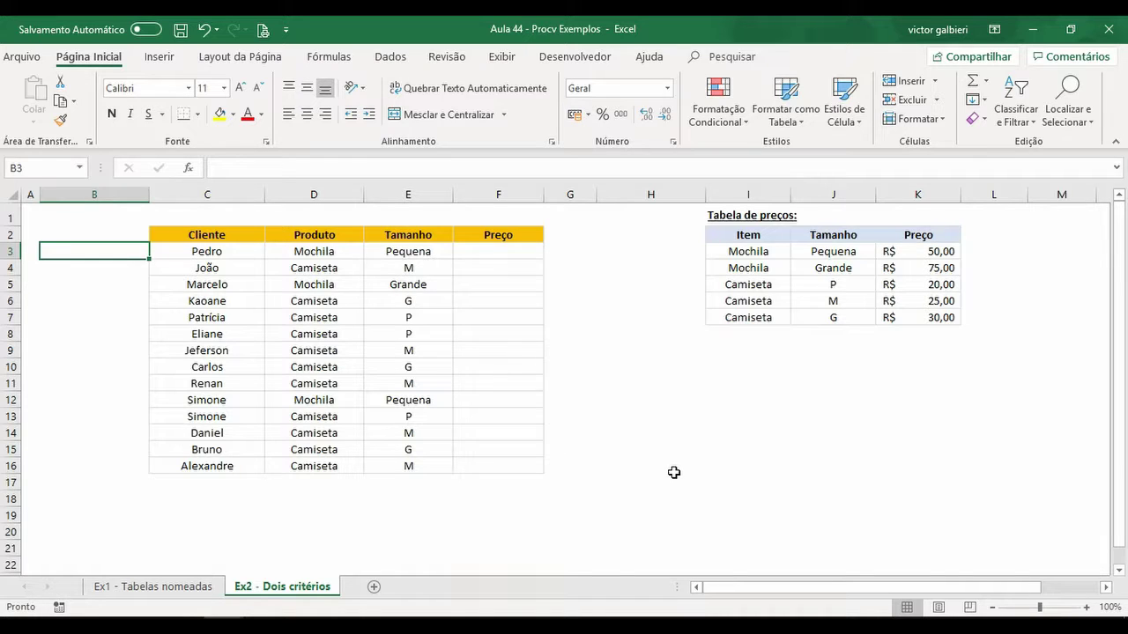
text(=)
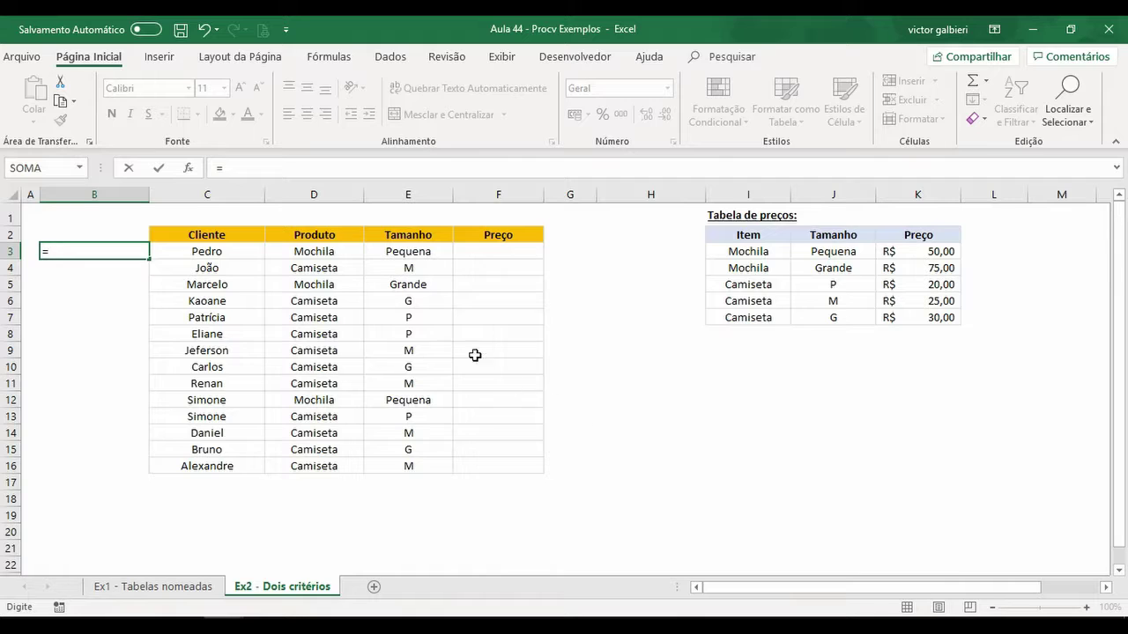
click(360, 256)
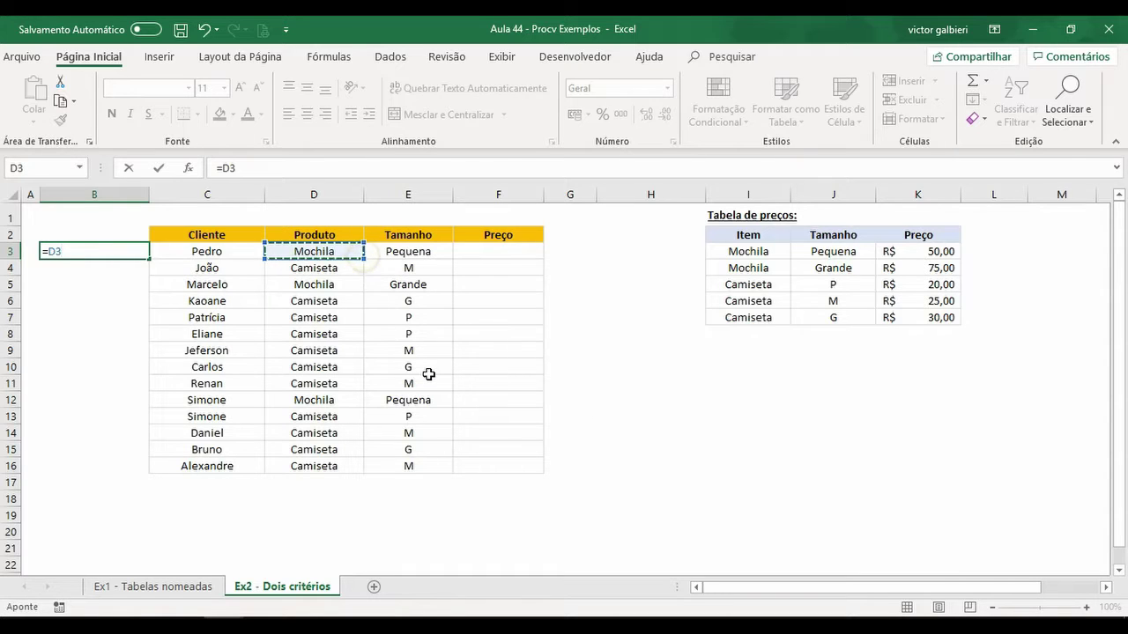
text(&)
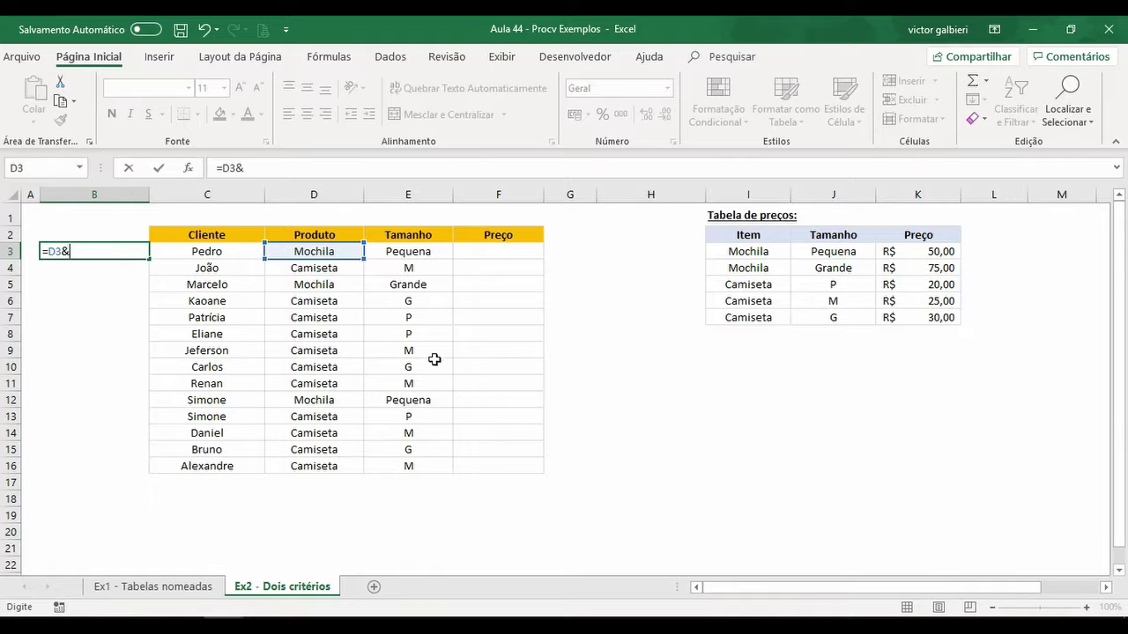
click(438, 250)
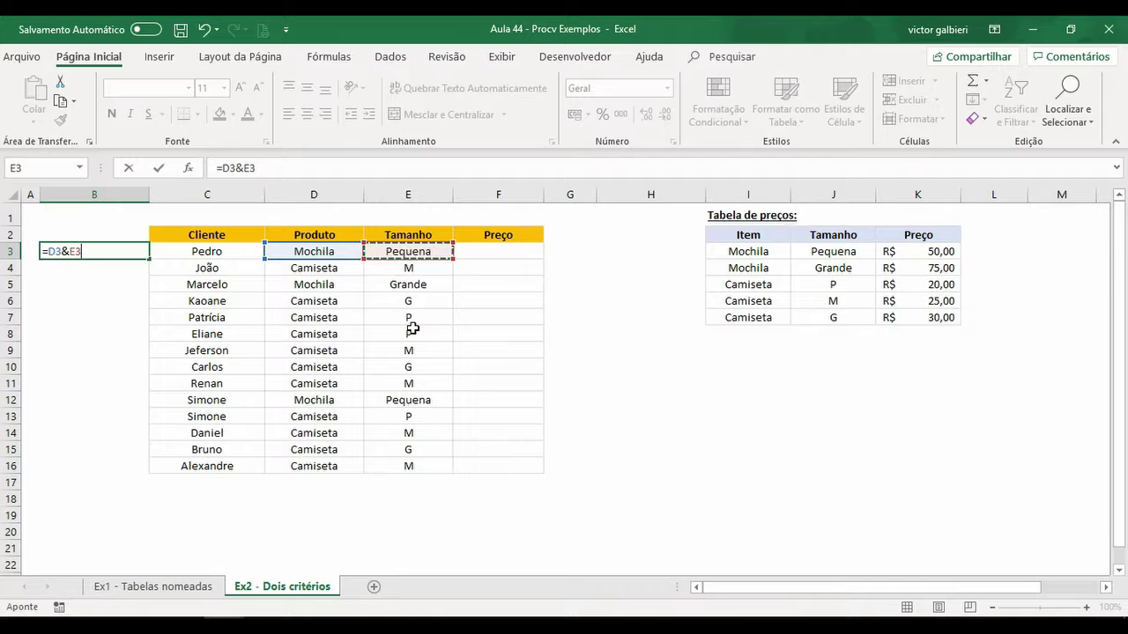
key(Return)
key(Up)
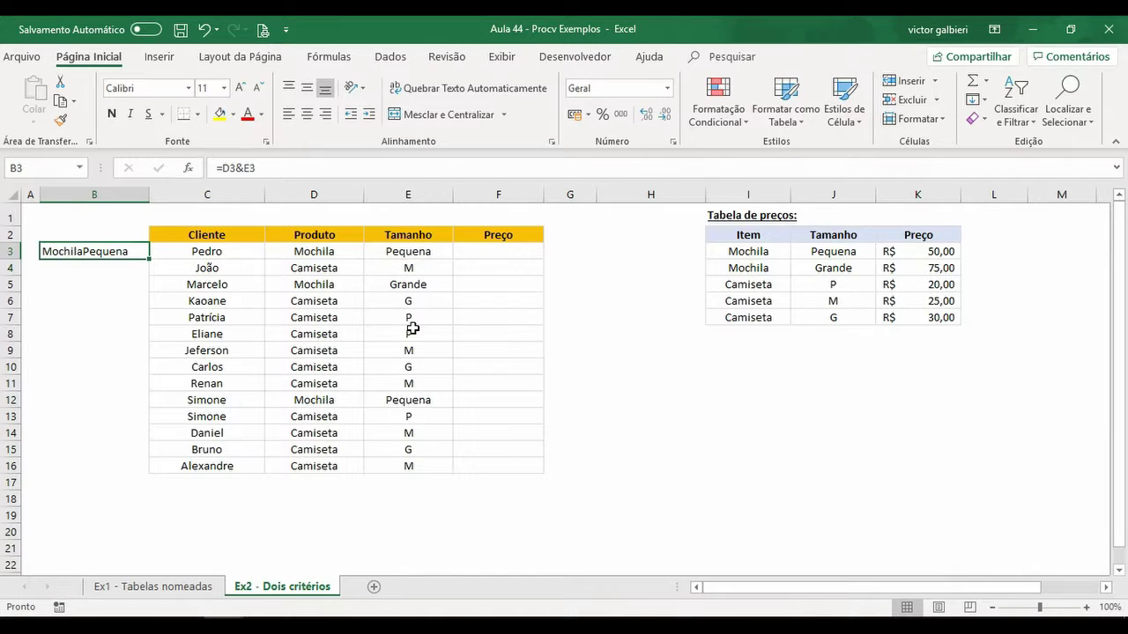
double_click(151, 255)
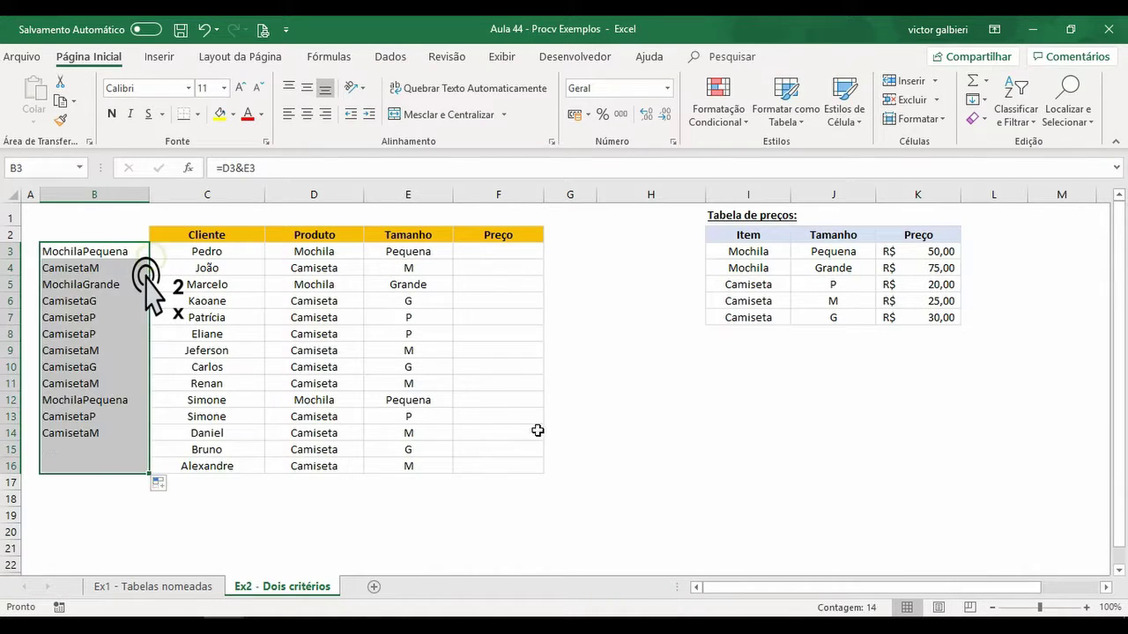
- Join item and size for the first row of the price table by entering =I3&J3 in H3
click(682, 473)
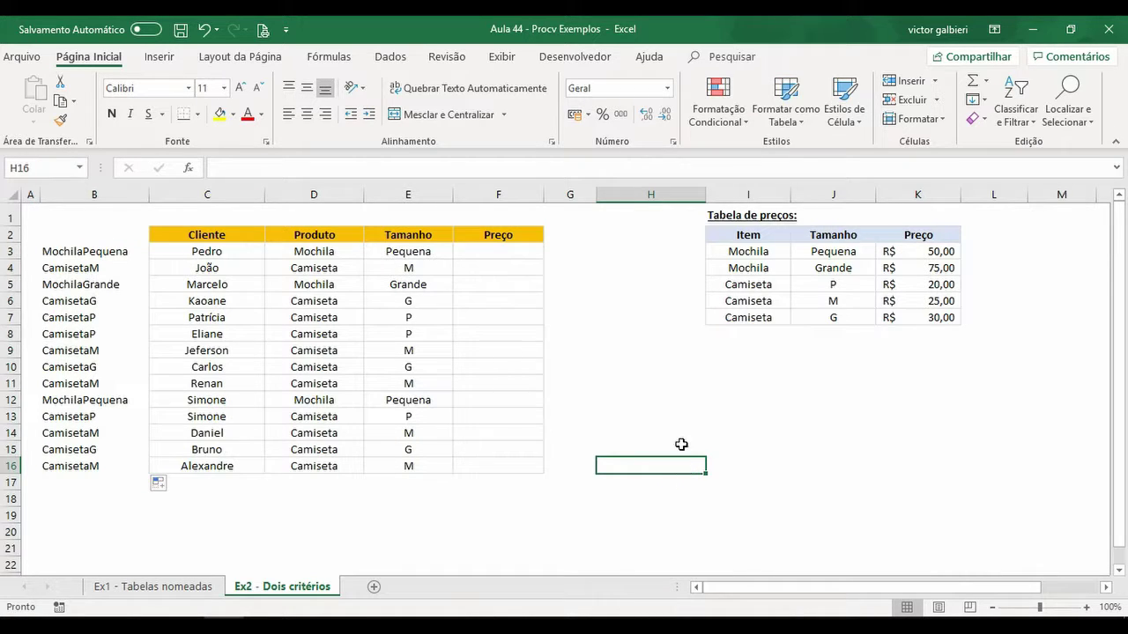
click(689, 250)
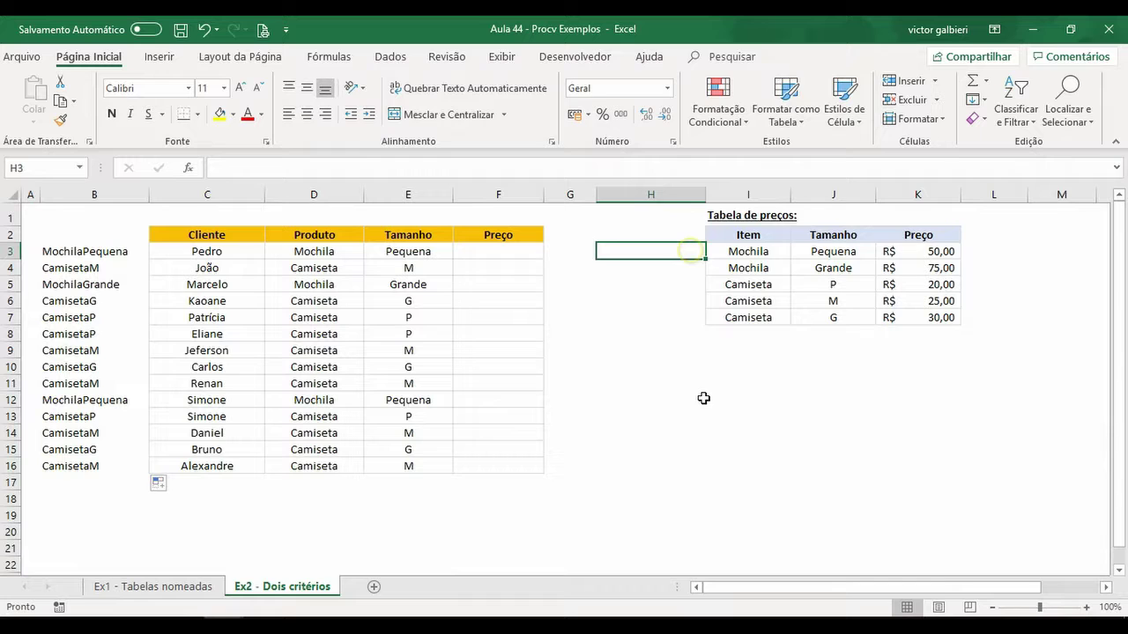
text(=)
click(782, 250)
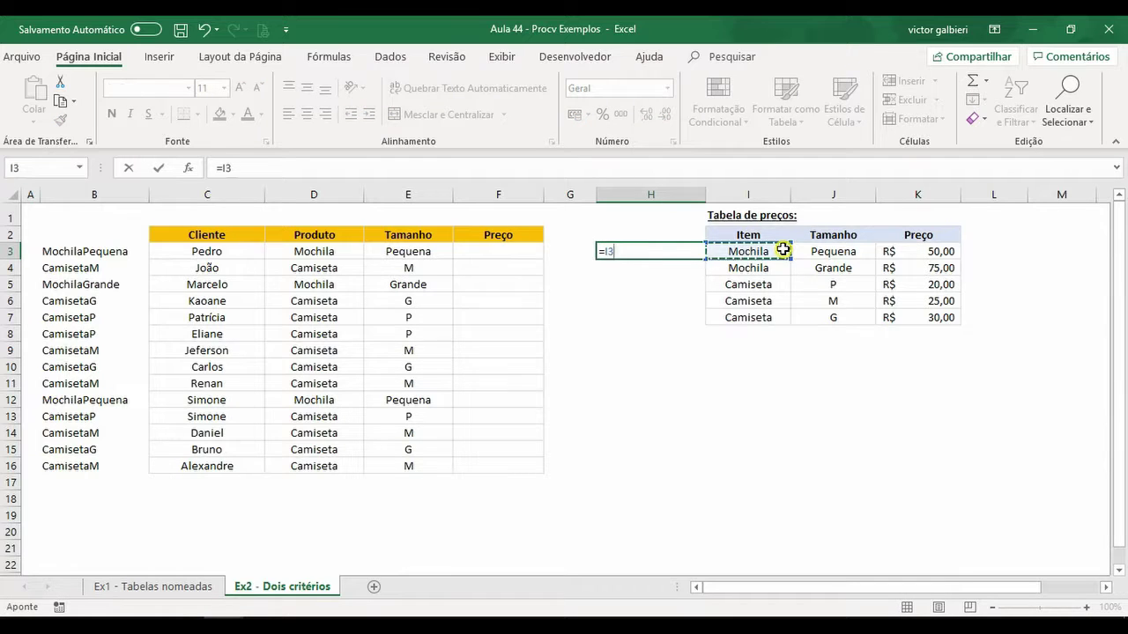
text(&)
click(797, 251)
key(Return)
- Copy the joining formula from H3 down to H7 alongside the price table
key(Up)
key(ctrl+c)
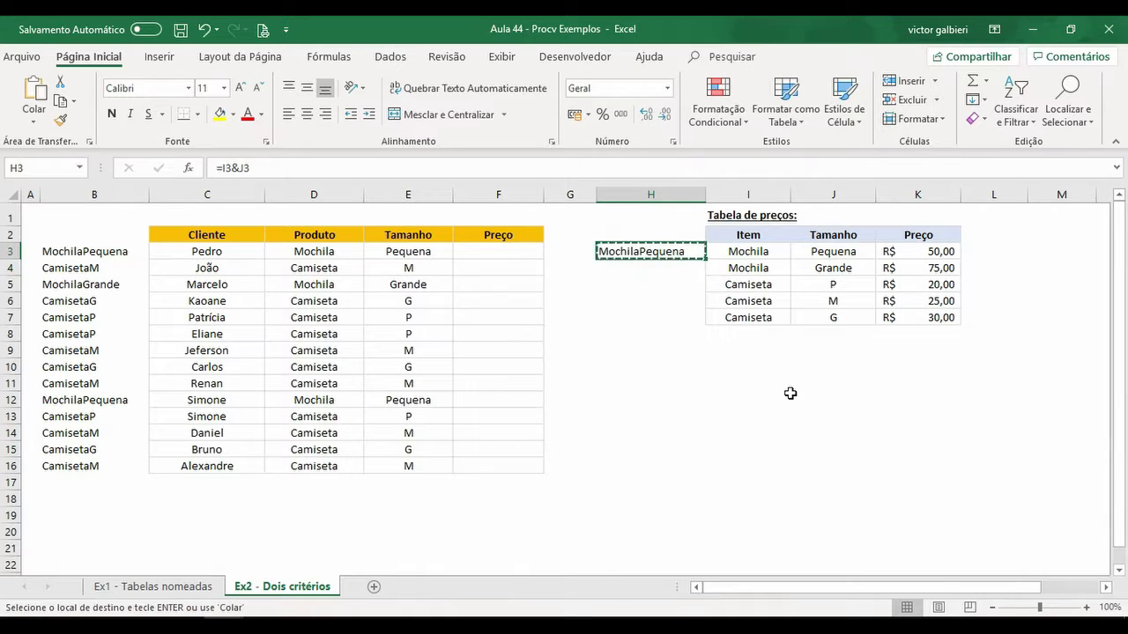
key(shift+Down)
key(shift+Down)
key(shift+Down)
key(shift+Down)
key(ctrl+v)
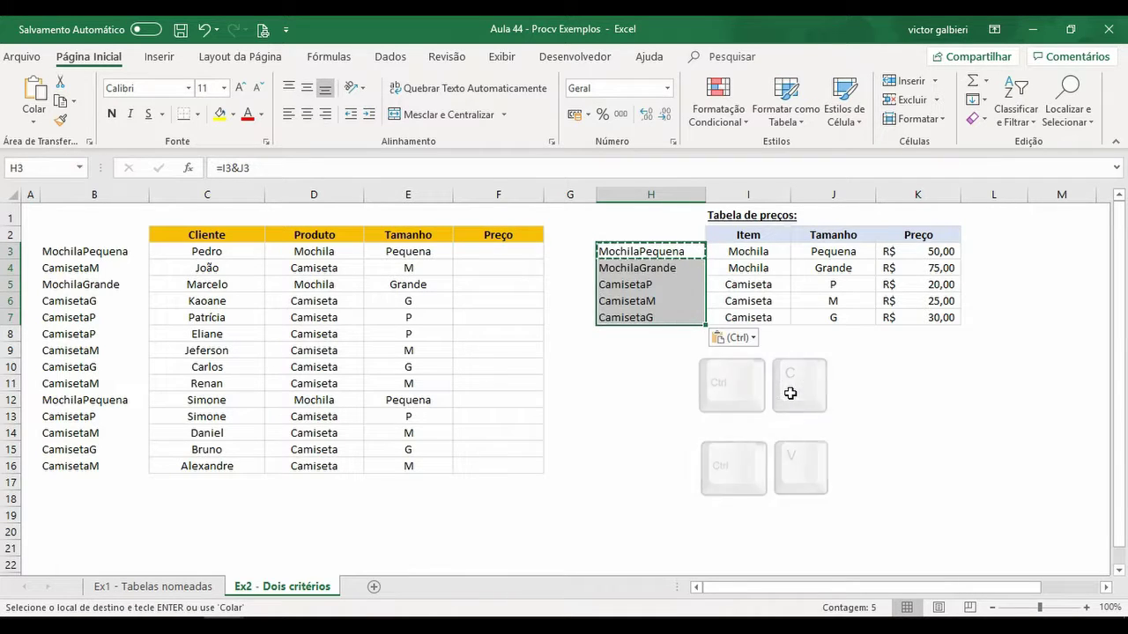
click(777, 430)
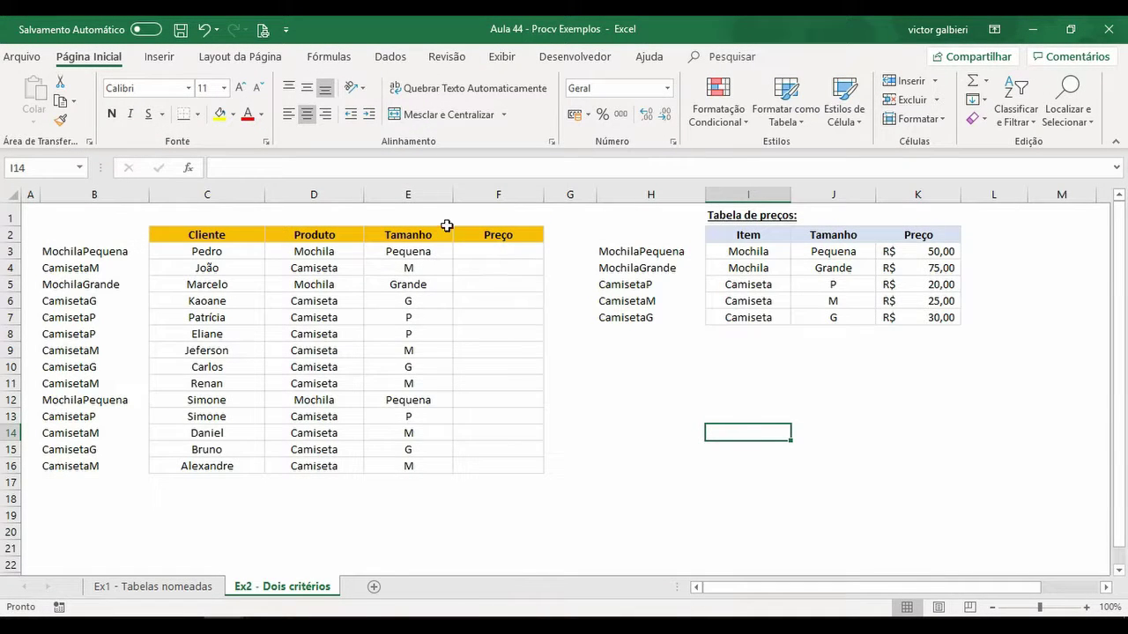
- In F3, write a PROCV formula looking up B3 in H2:K7, returning column 4 with FALSO for an exact match
click(466, 248)
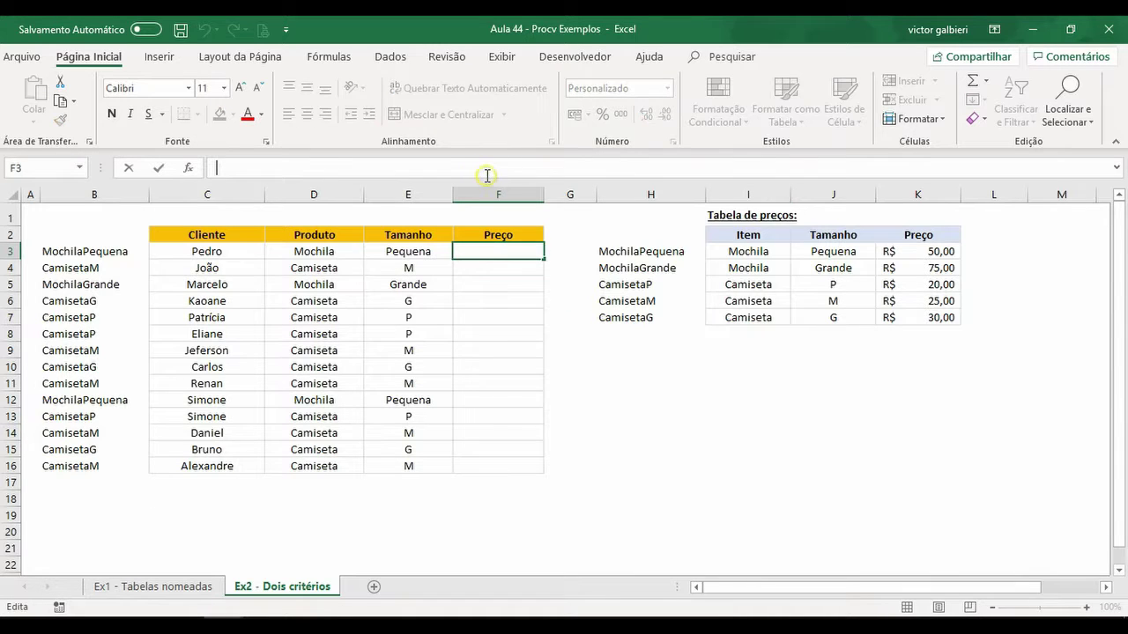
text(=PROCV()
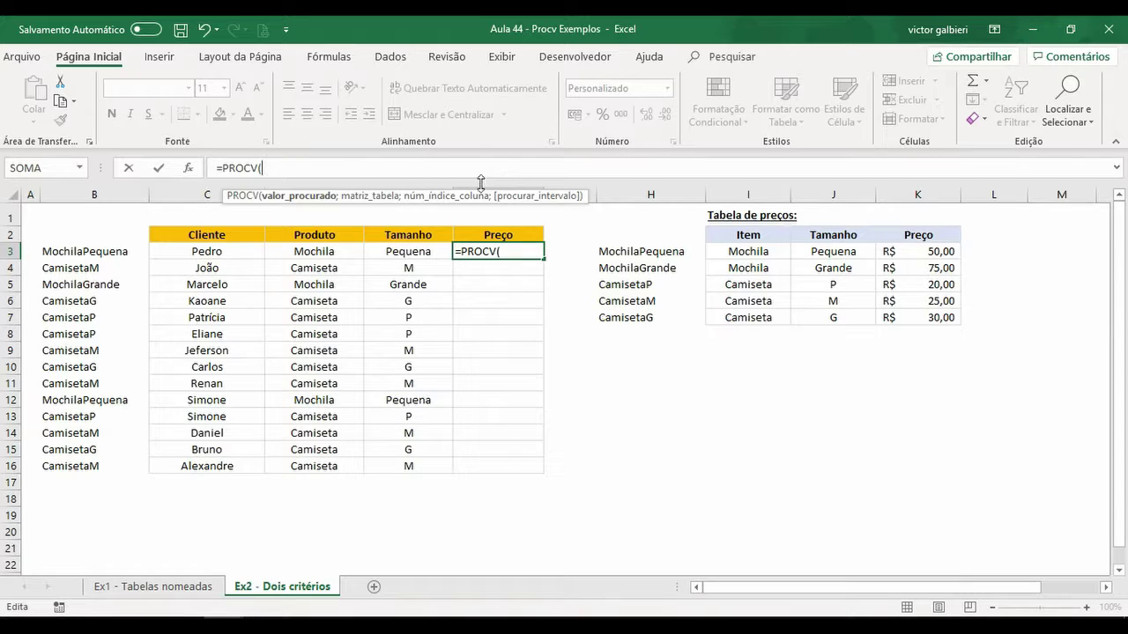
click(129, 253)
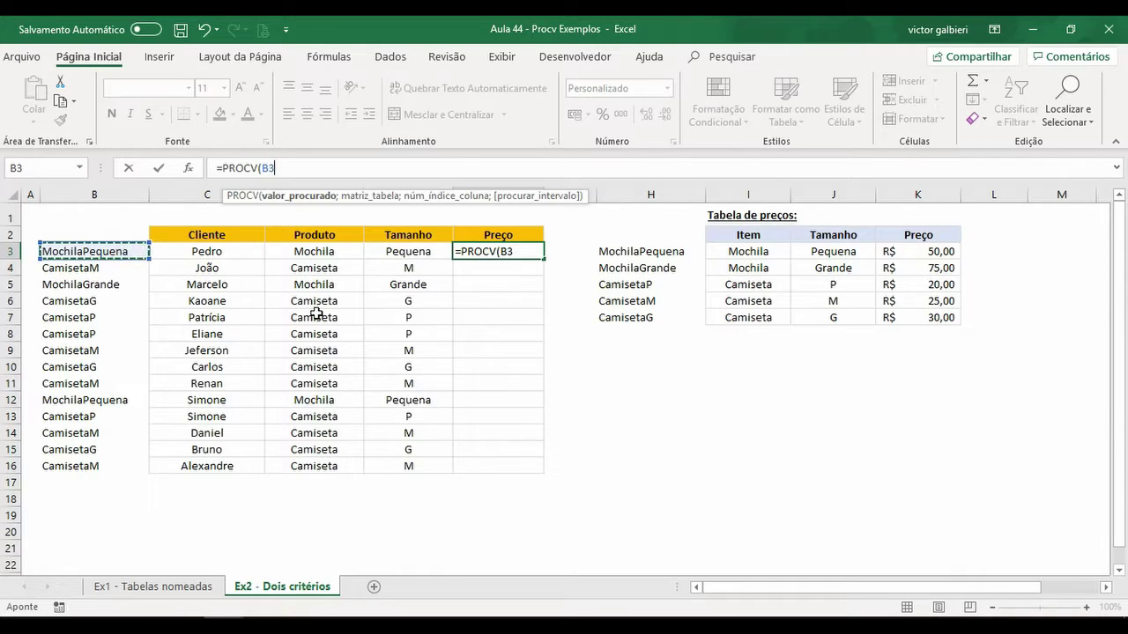
text(;)
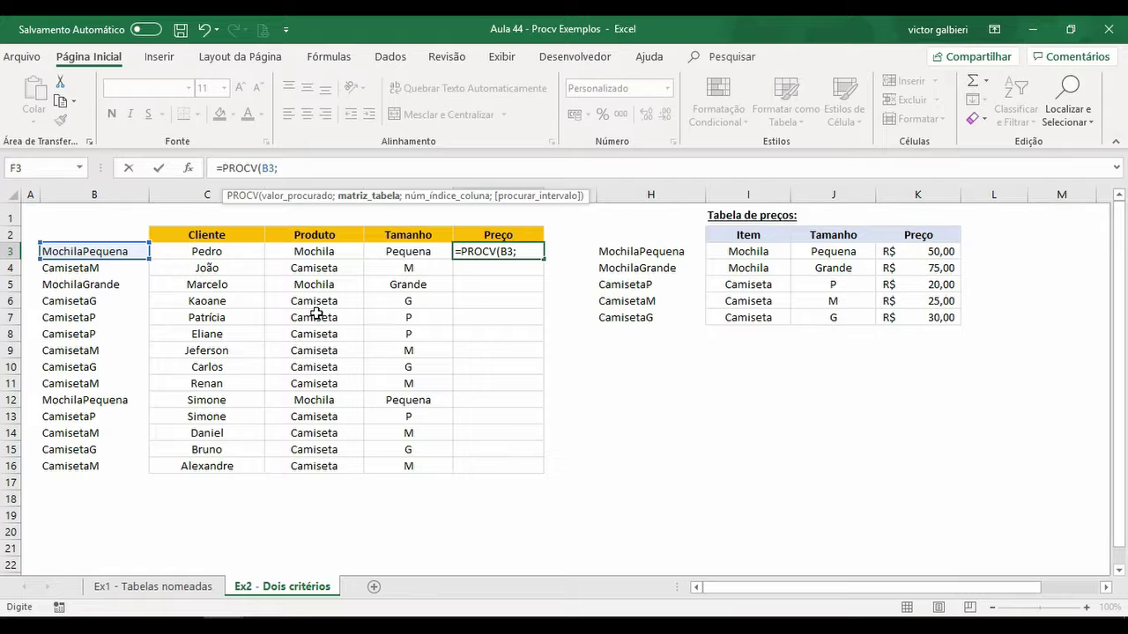
mouse_move(659, 238)
mouse_down()
mouse_move(730, 252)
mouse_move(847, 308)
mouse_move(936, 319)
mouse_up()
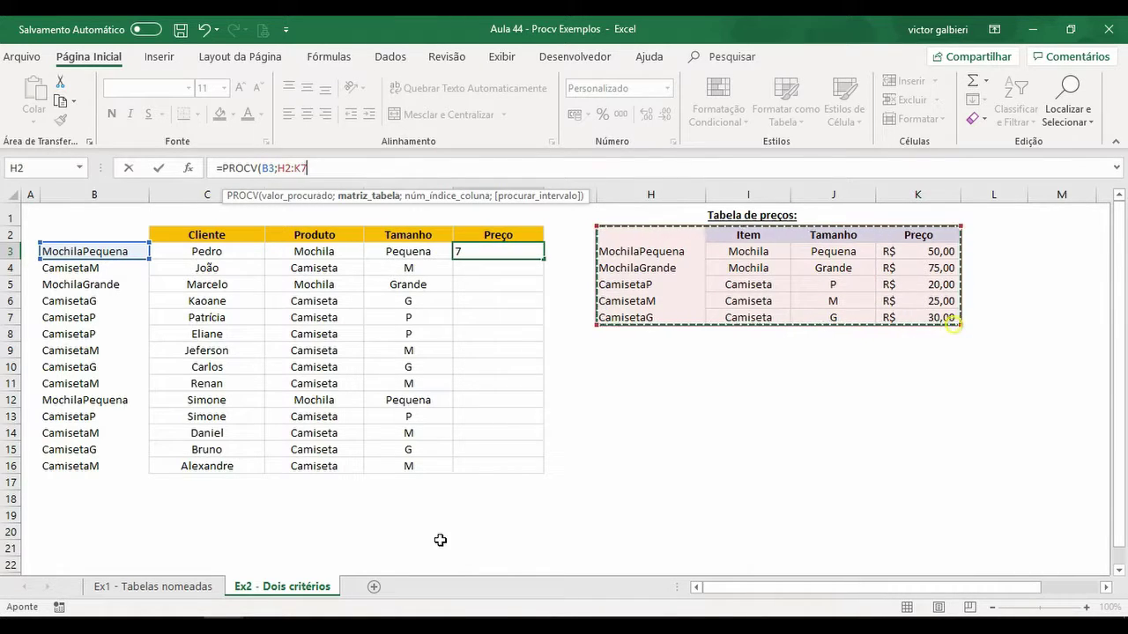
text(;)
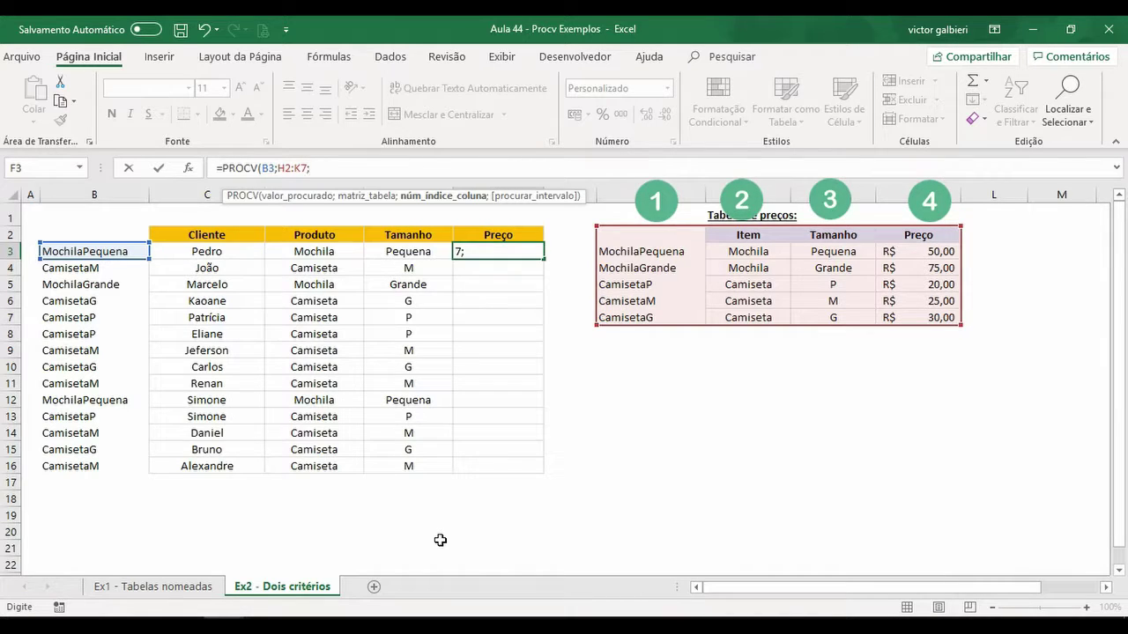
text(4)
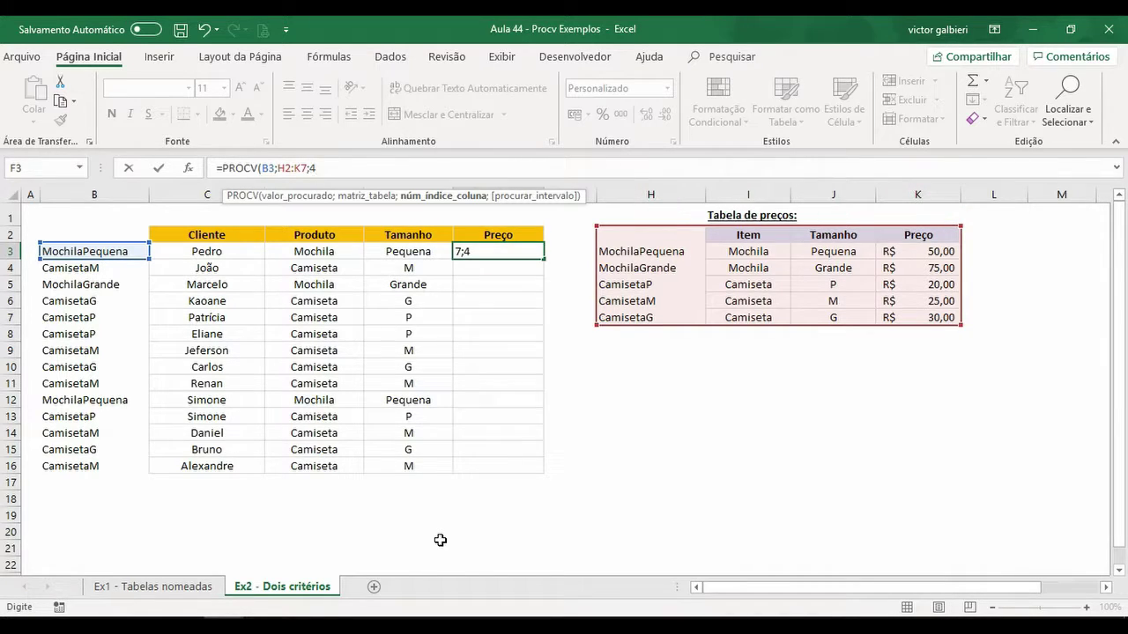
text(;)
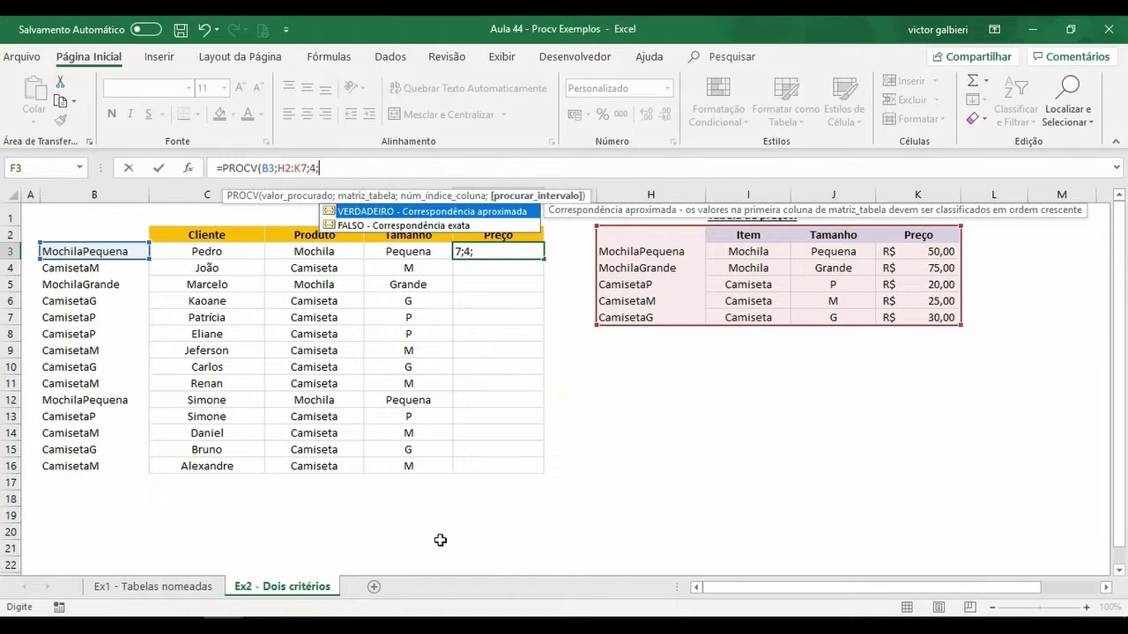
text(FALSO)
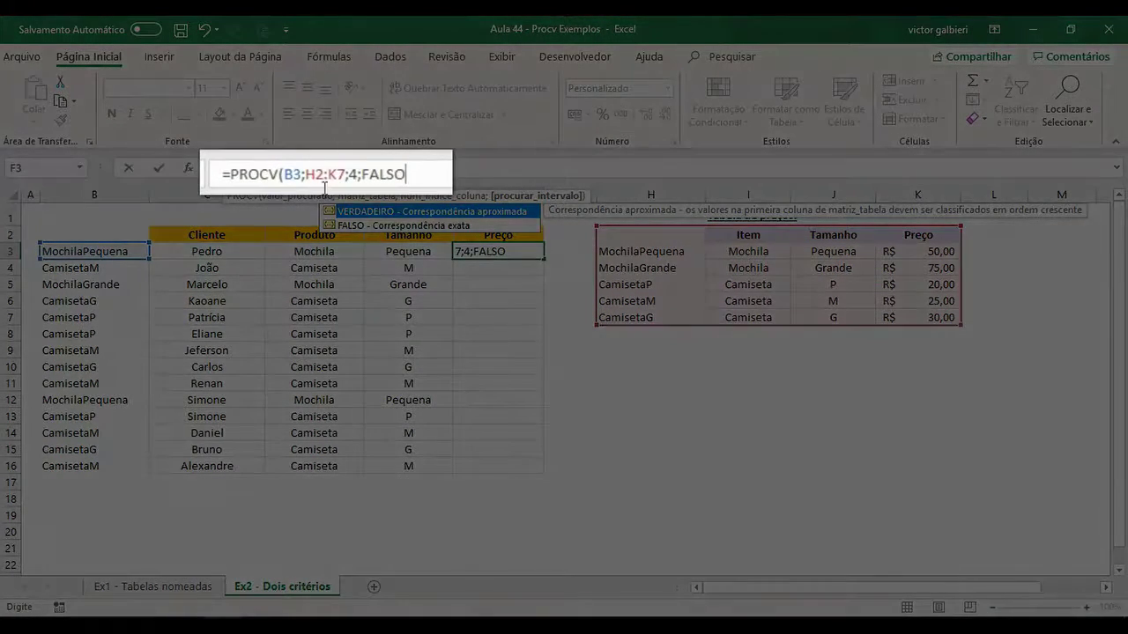
- Lock the lookup range as $H$2:$K$7 and complete the formula =PROCV(B3;$H$2:$K$7;4;FALSO) in F3
click(320, 176)
key(F4)
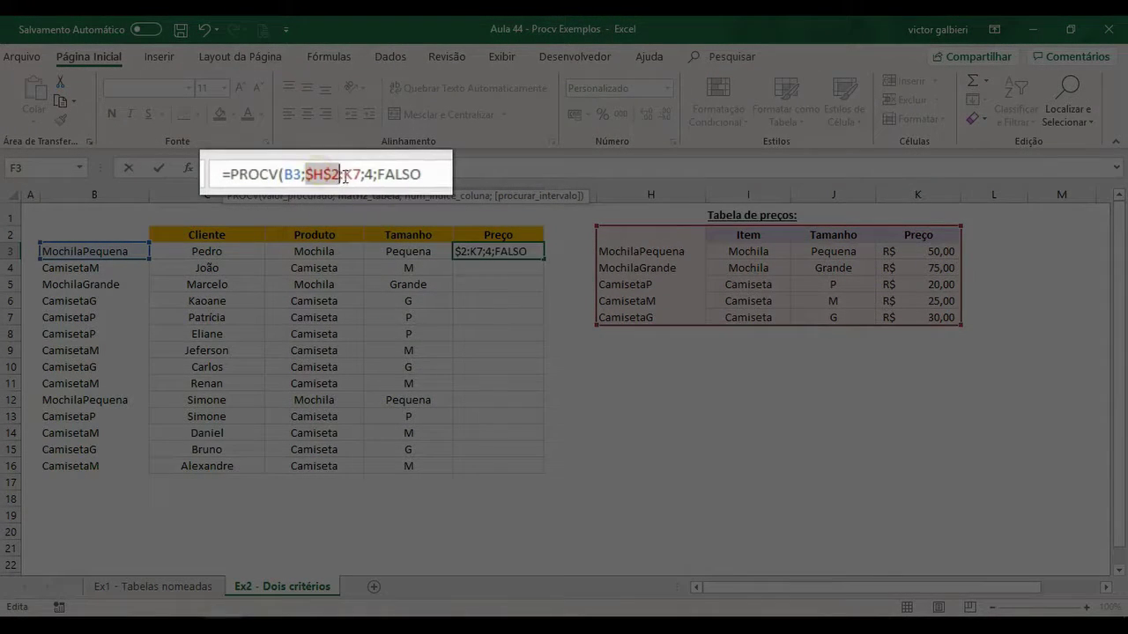
key(F4)
click(428, 170)
text())
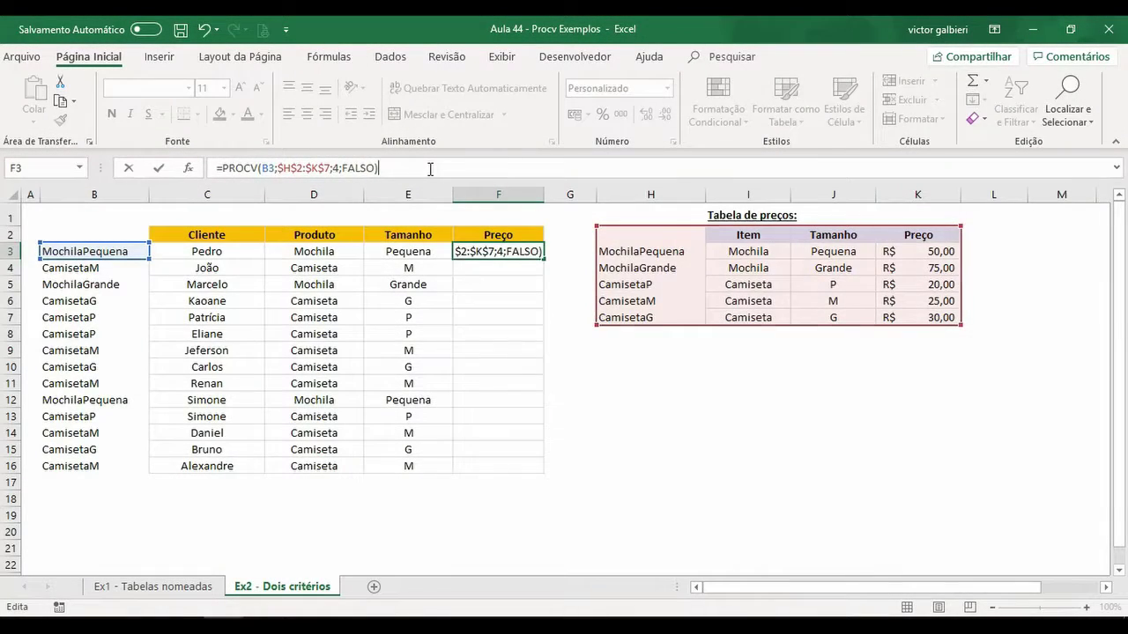
key(ctrl+Return)
- Copy the PROCV formula from F3 down the Preço column to F16
key(ctrl+c)
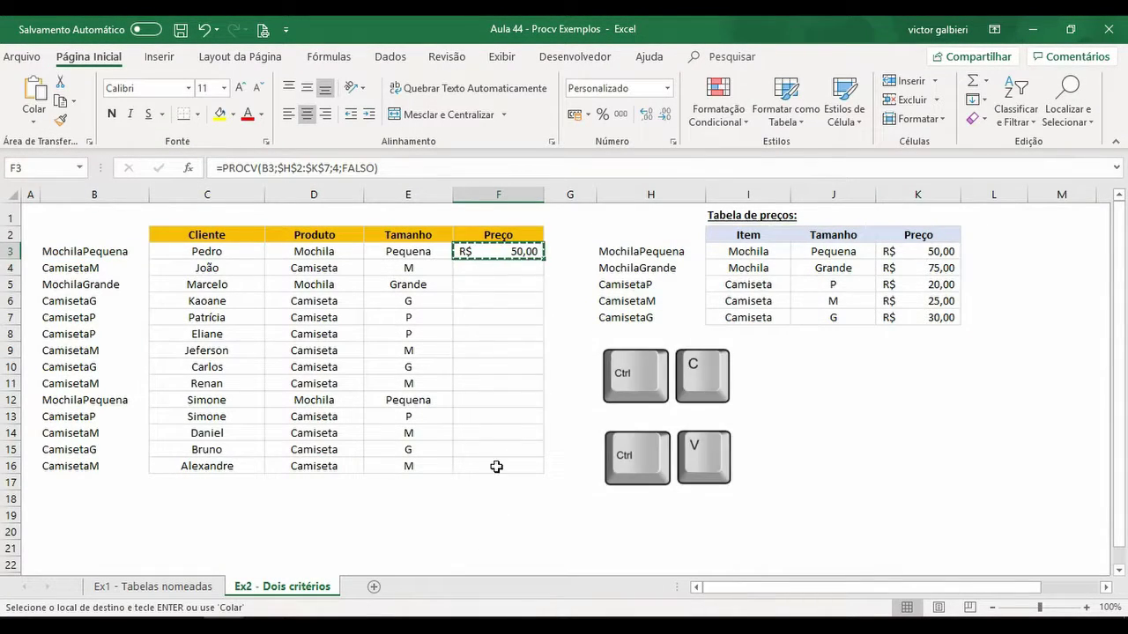
shift+click(496, 466)
key(ctrl+v)
key(Right)
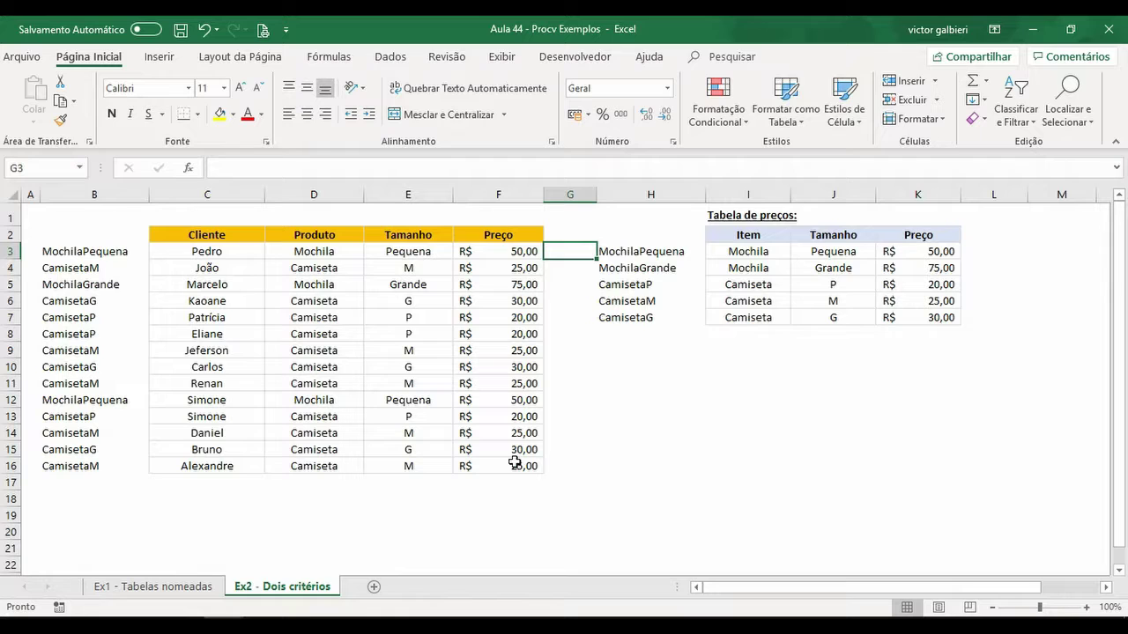
- Hide helper columns B and H, which hold the joined product and size text
click(649, 194)
click(70, 193)
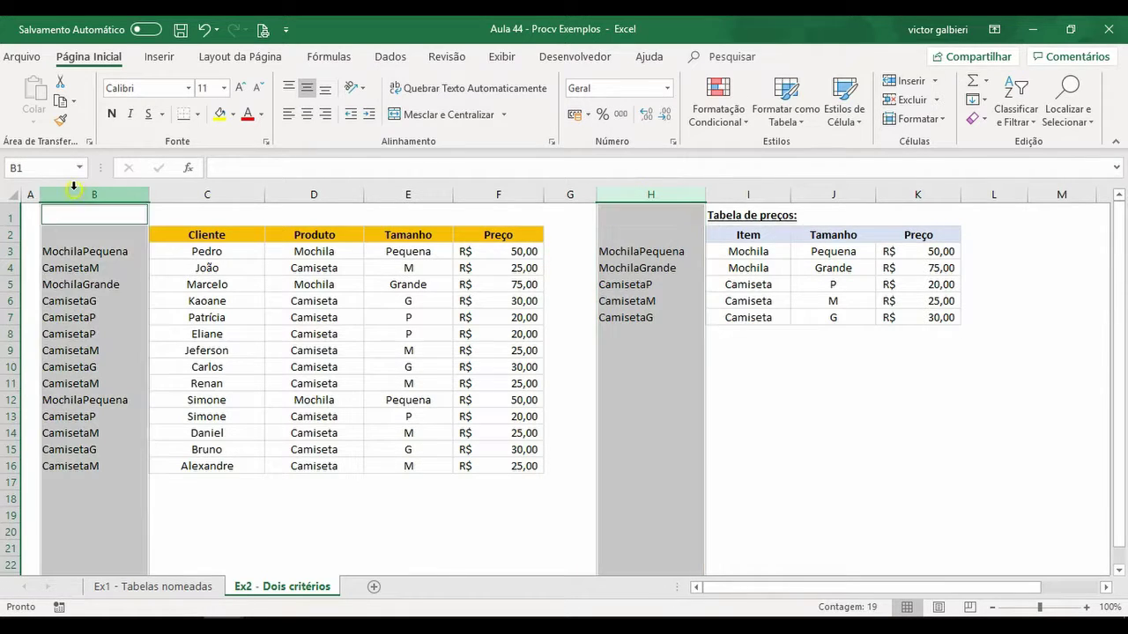
right_click(95, 199)
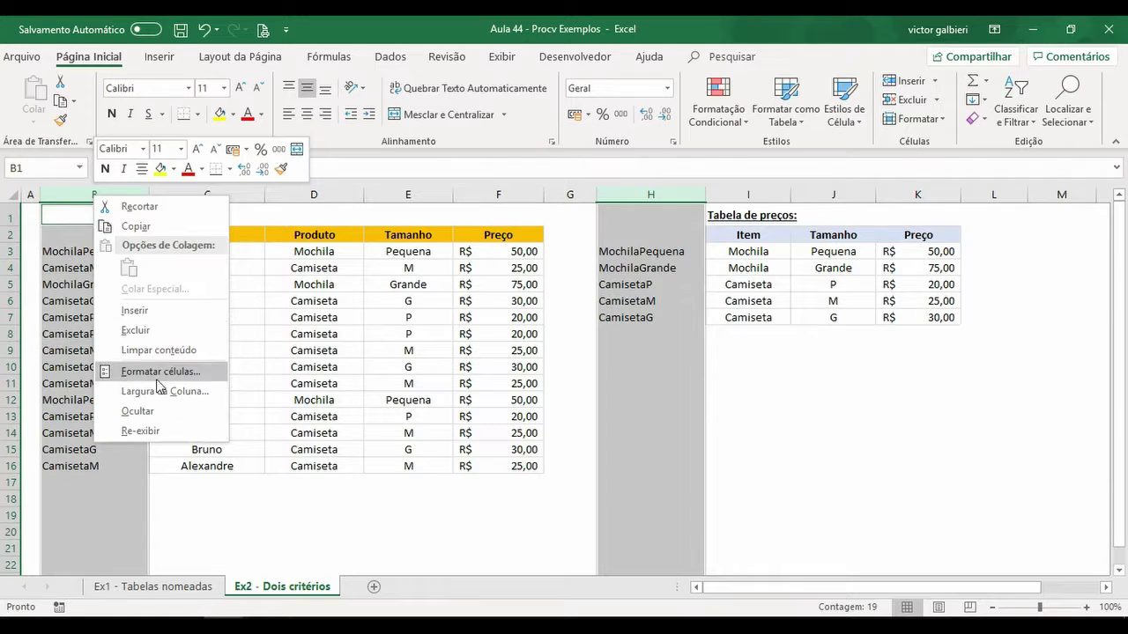
click(161, 412)
click(530, 481)
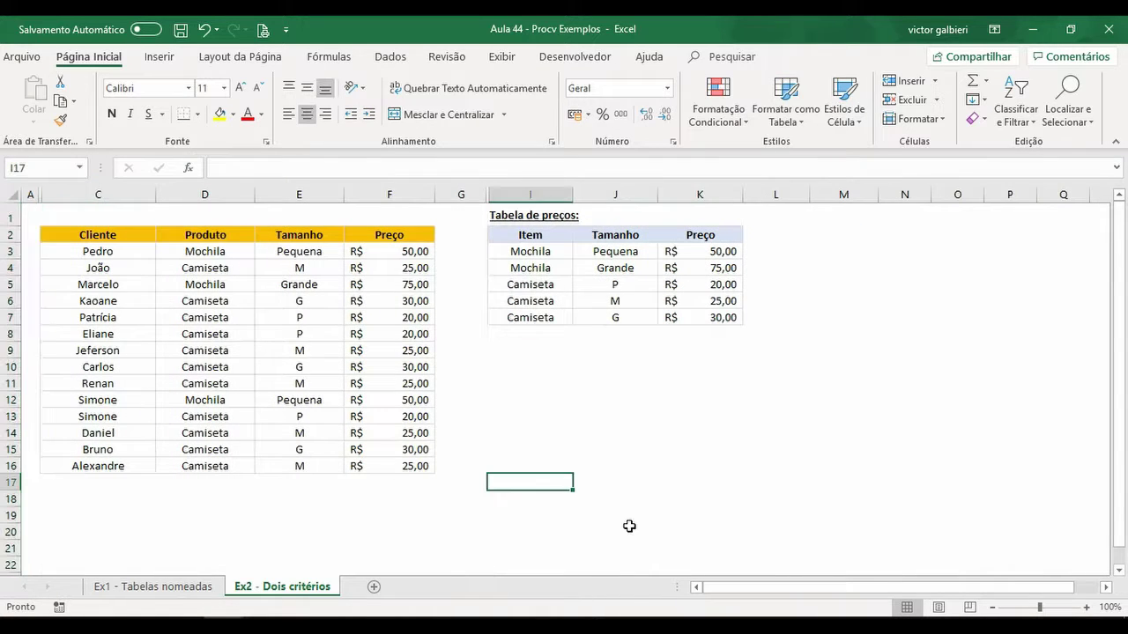